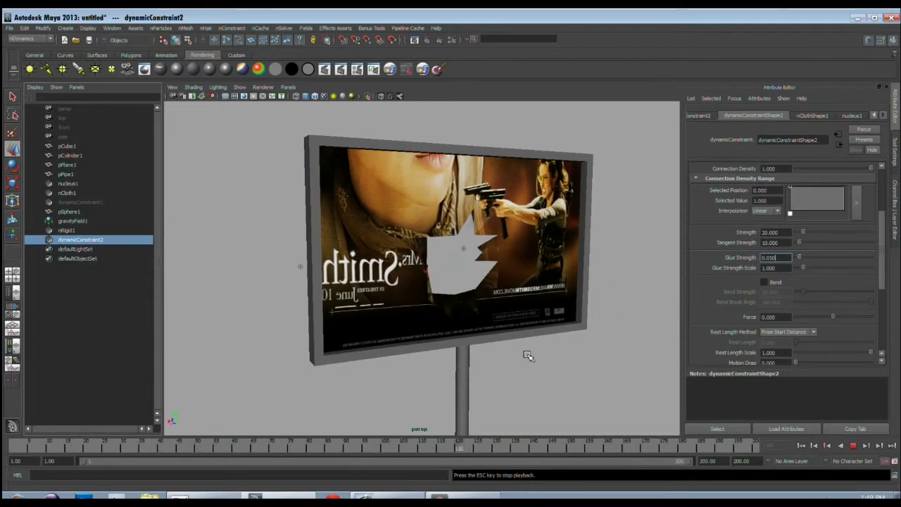
Stop the shattering simulation playback and view the whole billboard from base to sign.
left_click(854, 447)
scroll(533, 362, "down", 5)
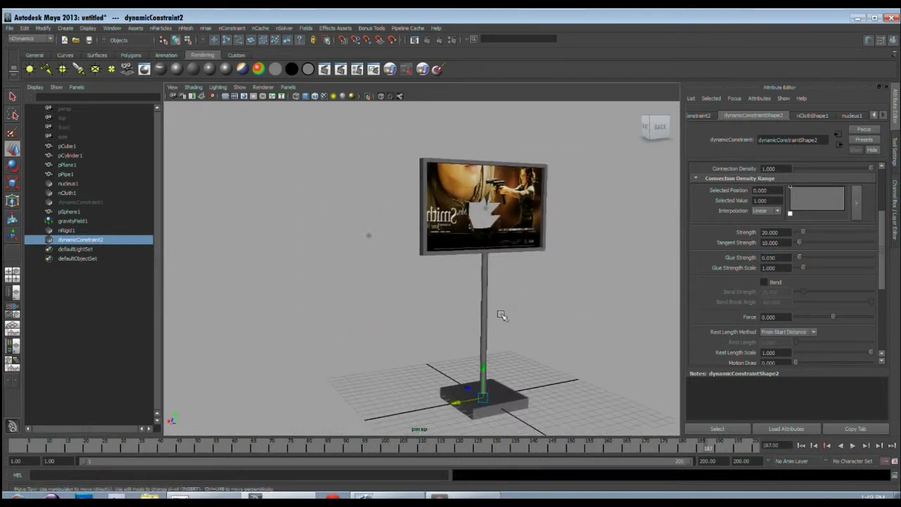
left_click_drag(501, 316, 514, 322, "alt")
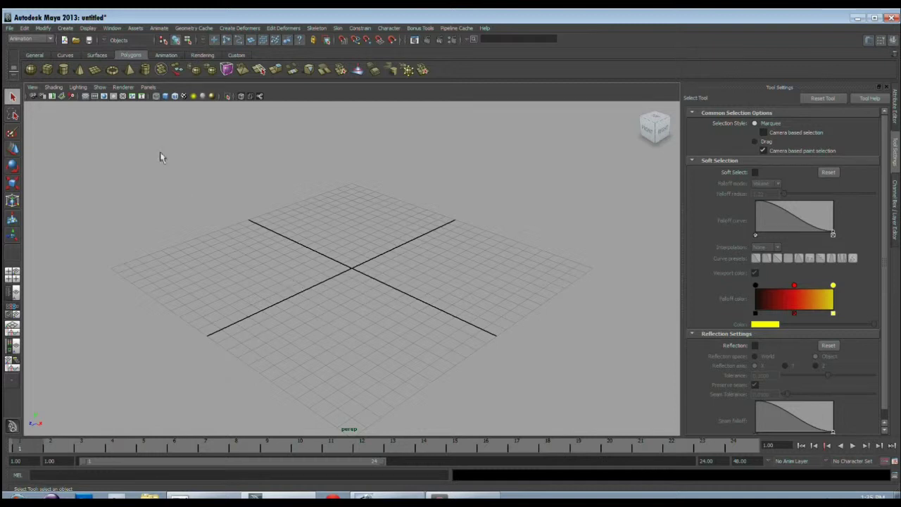
Create a polygon cube at the grid centre and widen it horizontally into a flat square base slab.
left_click(47, 69)
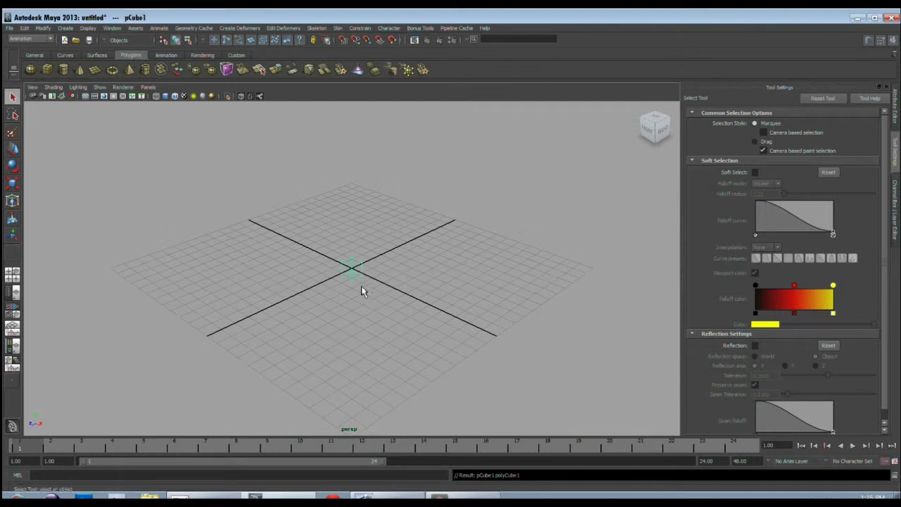
key("5")
key("r")
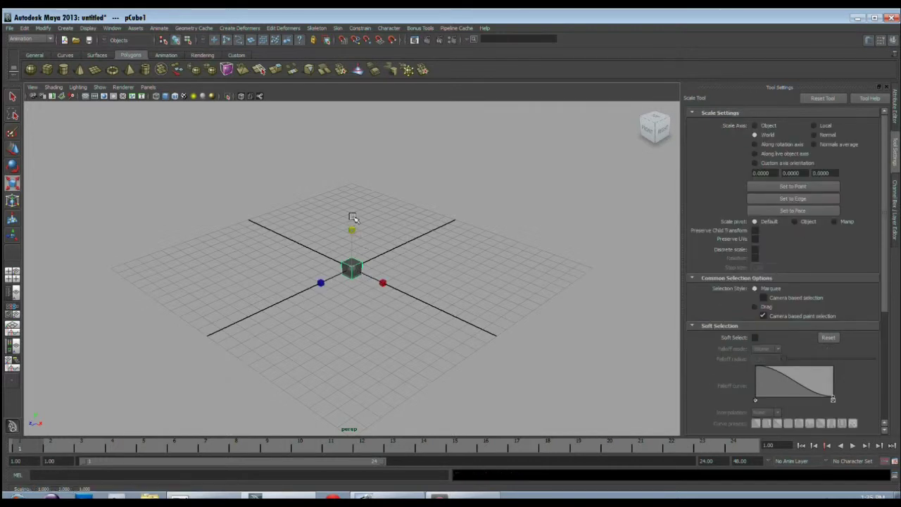
left_click_drag(352, 224, 358, 9, "ctrl")
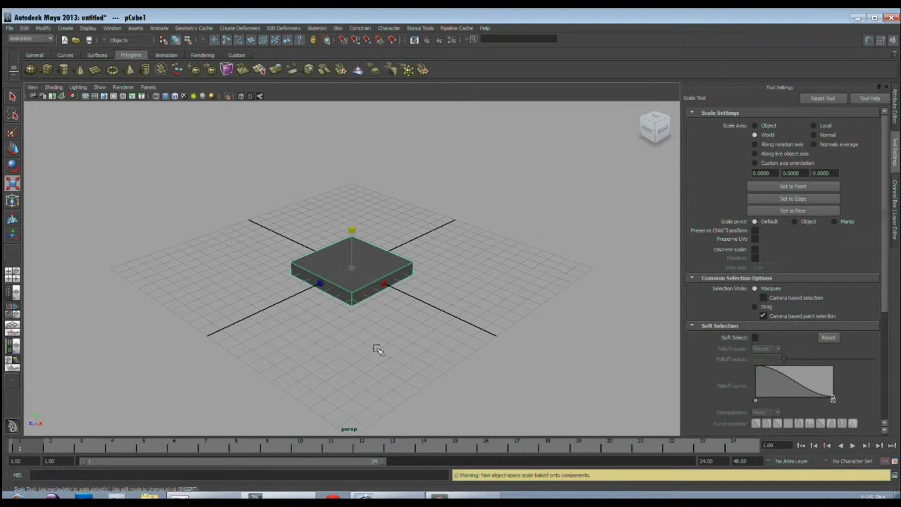
left_click(402, 322)
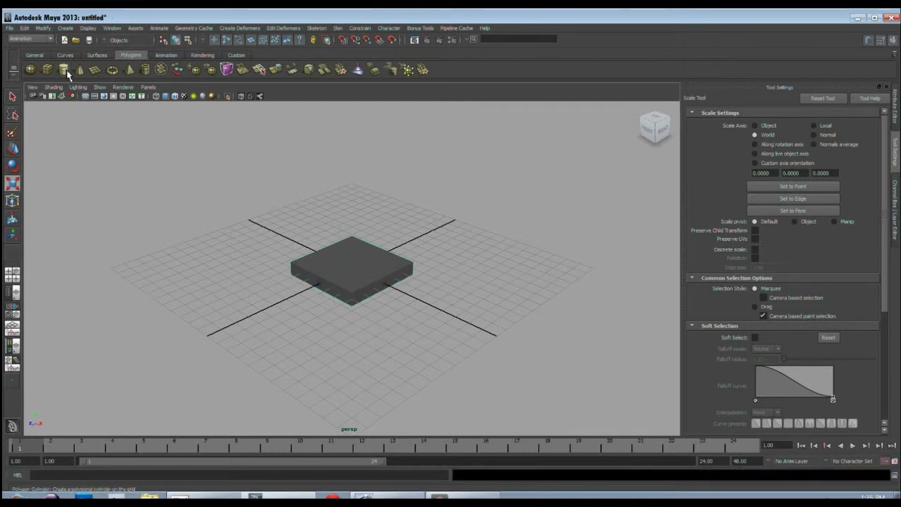
Create a polygon cylinder at the base's centre and scale it into a tall, thin pole.
left_click(65, 70)
left_click(372, 328)
left_click(357, 262)
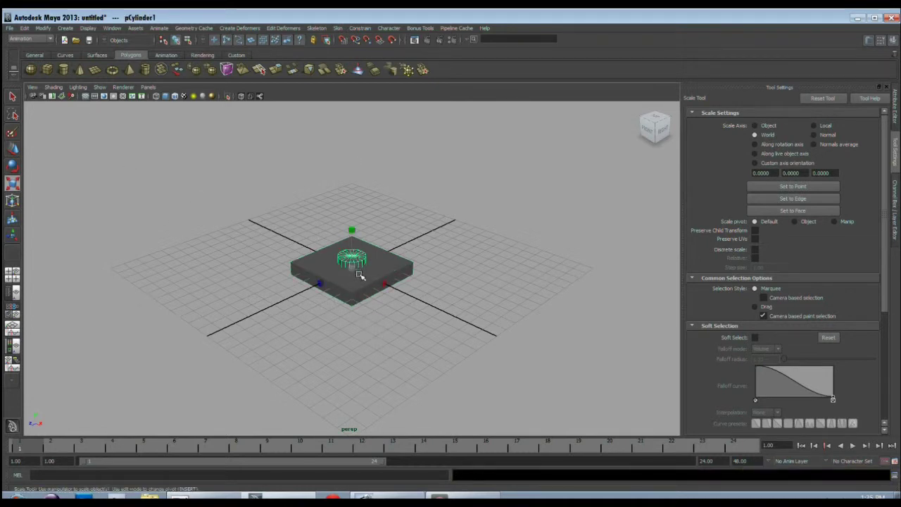
left_click_drag(352, 231, 411, 323)
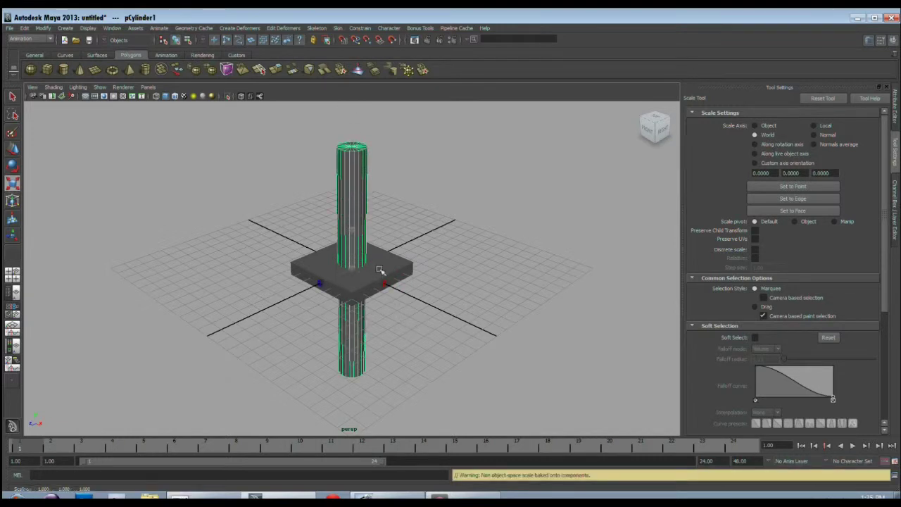
left_click_drag(357, 238, 352, 262, "ctrl")
Raise the pole's bottom vertices so its lower end sits inside the base slab, and return to object mode.
key("w")
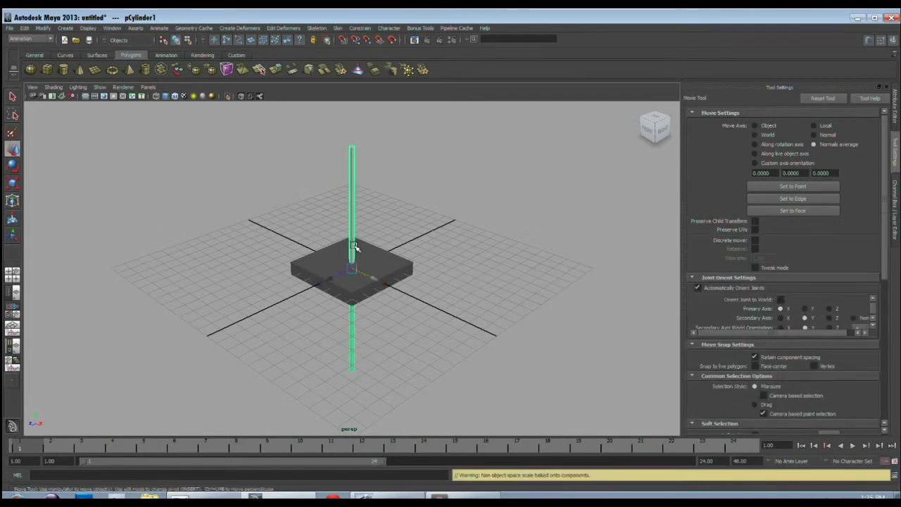
left_click_drag(362, 212, 404, 322, "alt")
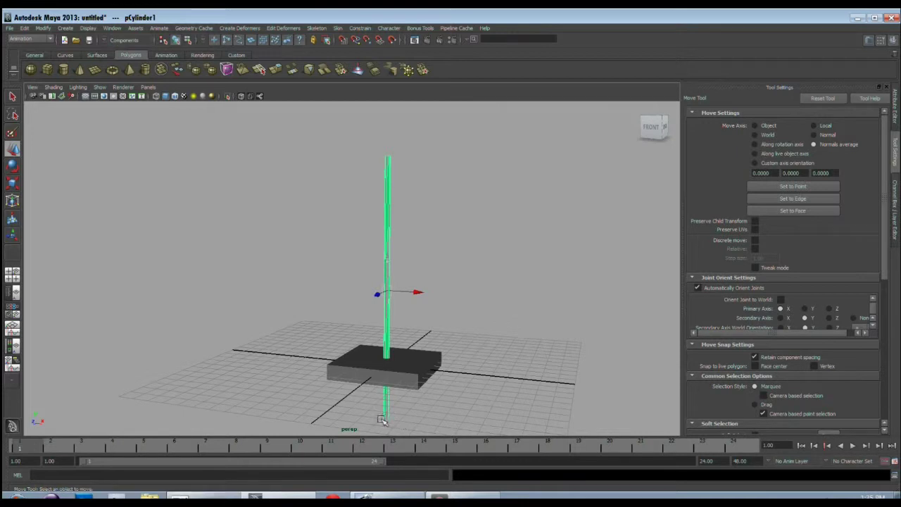
key("F9")
left_click_drag(373, 408, 388, 387)
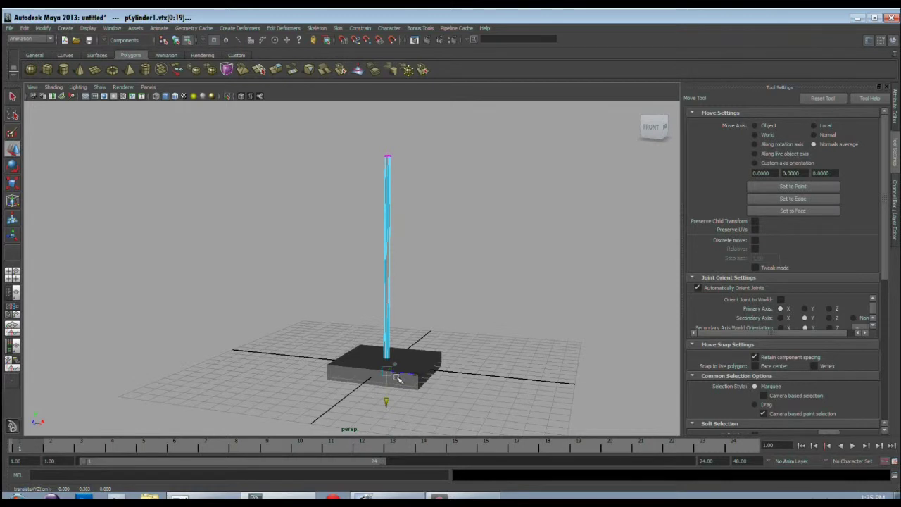
key("F8")
left_click(475, 261)
Thicken the pole slightly by scaling it horizontally while keeping its height.
left_click_drag(479, 344, 455, 338, "alt")
left_click(375, 270)
key("r")
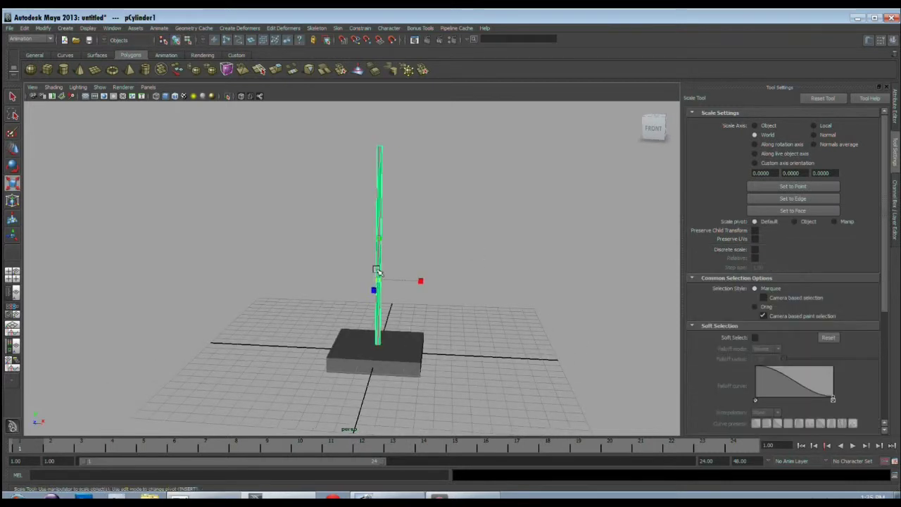
left_click_drag(380, 237, 382, 214)
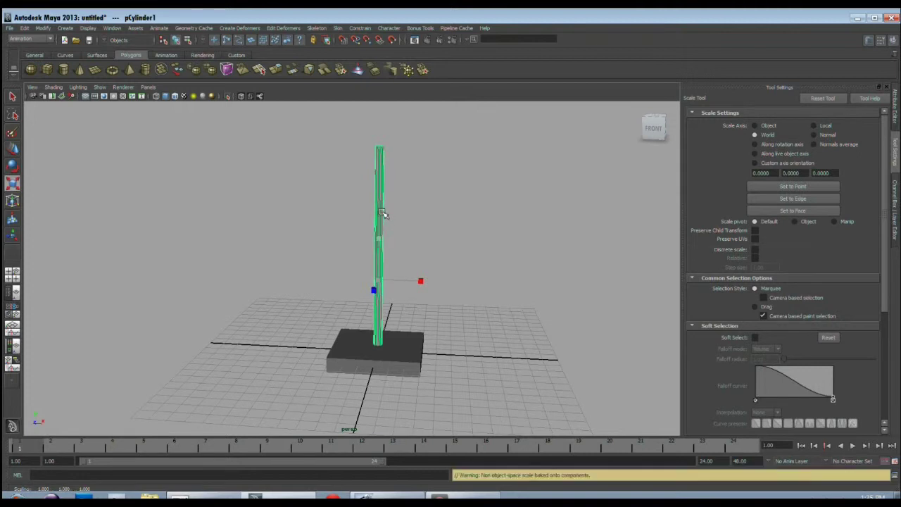
left_click(427, 172)
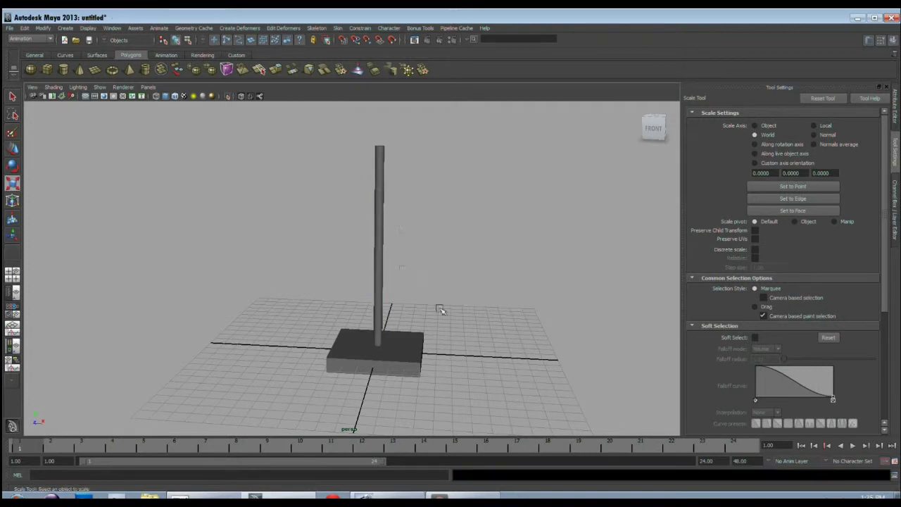
key("[")
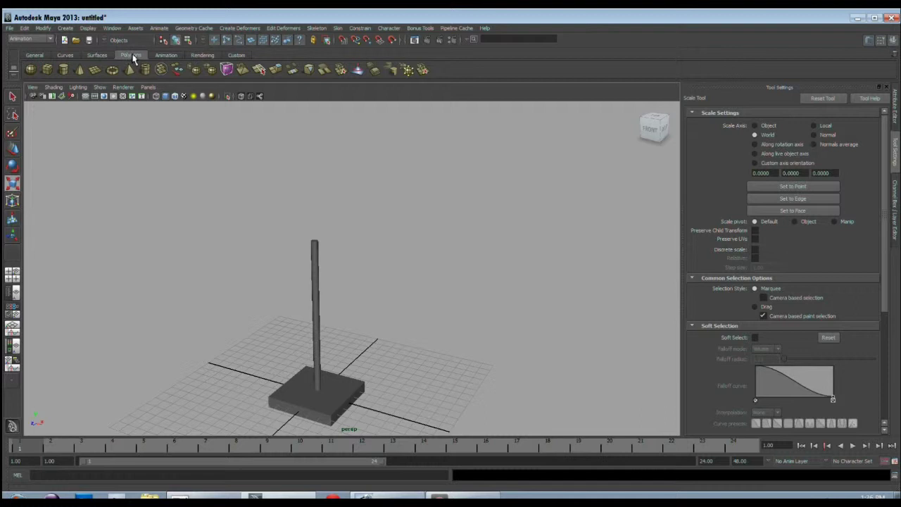
Create a polygon plane, raise it above the pole to Translate Y 19.928, and stand it upright with Rotate X 90.
left_click(96, 73)
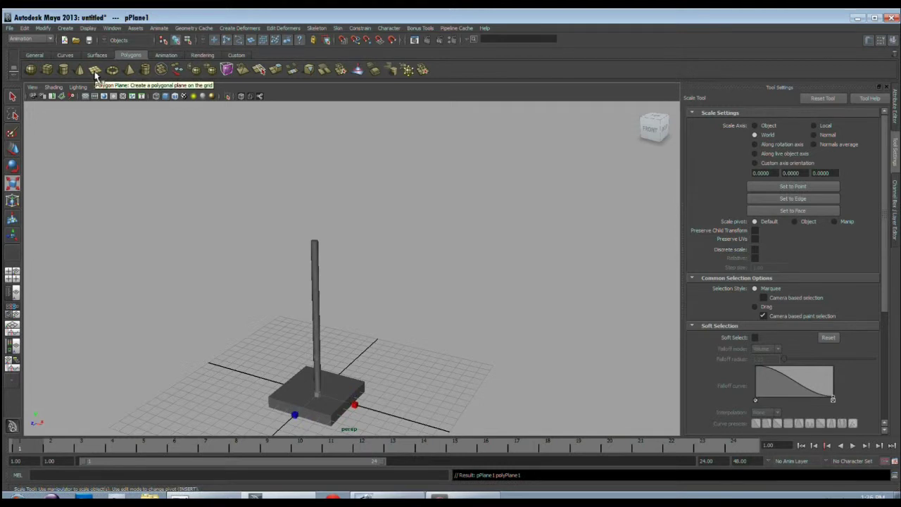
key("w")
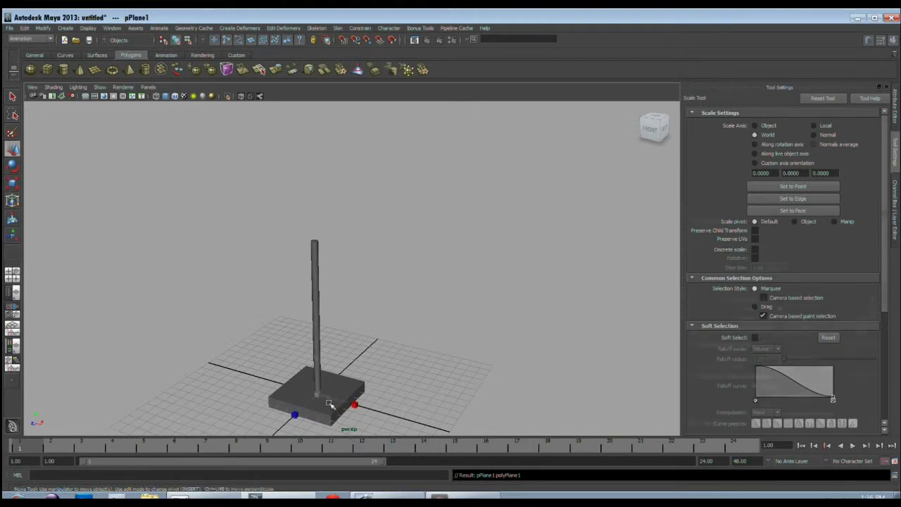
left_click_drag(317, 376, 324, 181)
key("e")
key("ctrl+a")
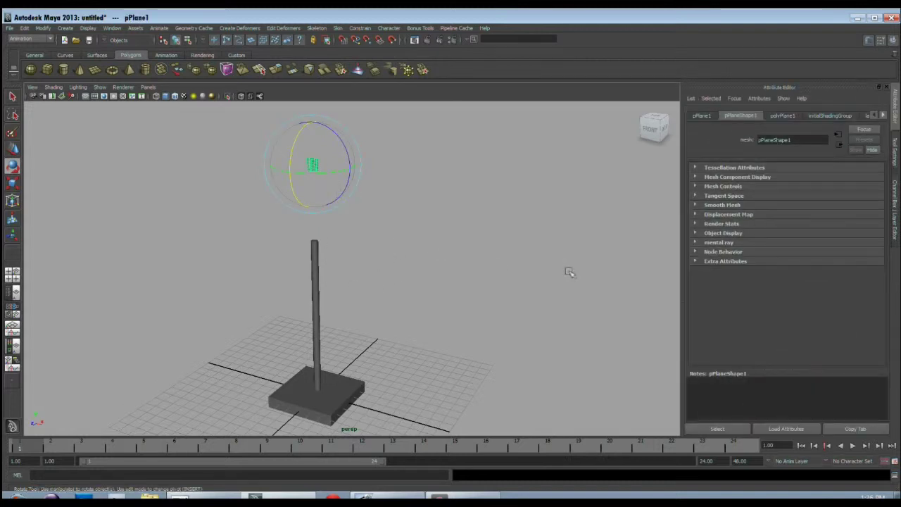
key("ctrl+a")
Set the upright plane's width to 13 and its height to 7.9.
left_click(804, 223)
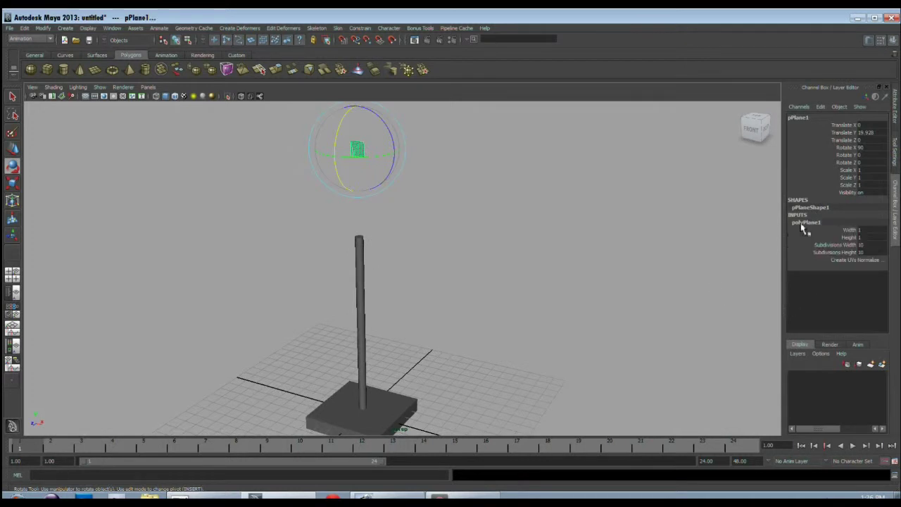
left_click(850, 231)
middle_click_drag(549, 264, 603, 269)
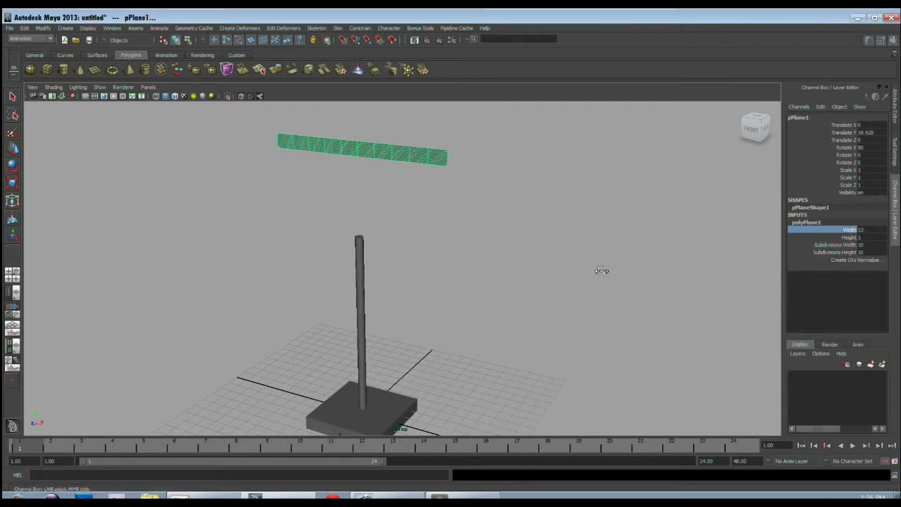
left_click(850, 238)
middle_click_drag(535, 290, 568, 296)
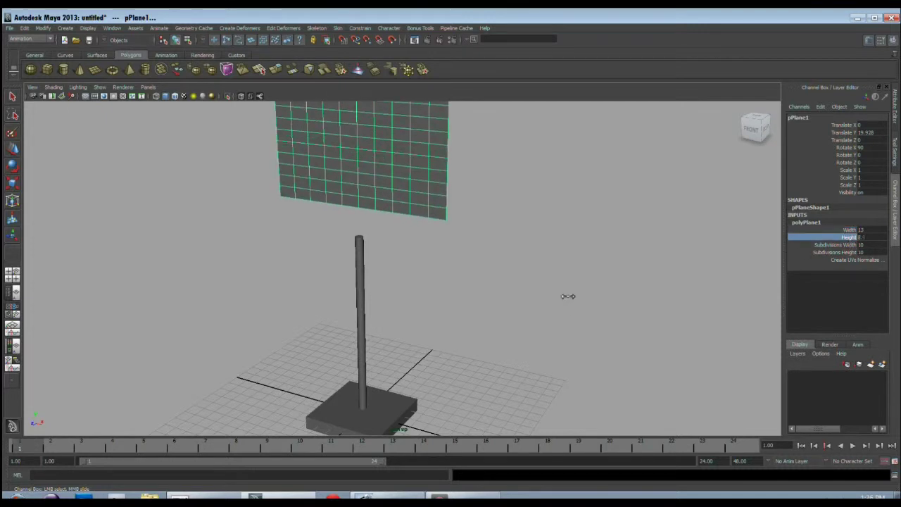
left_click_drag(568, 296, 503, 314, "alt")
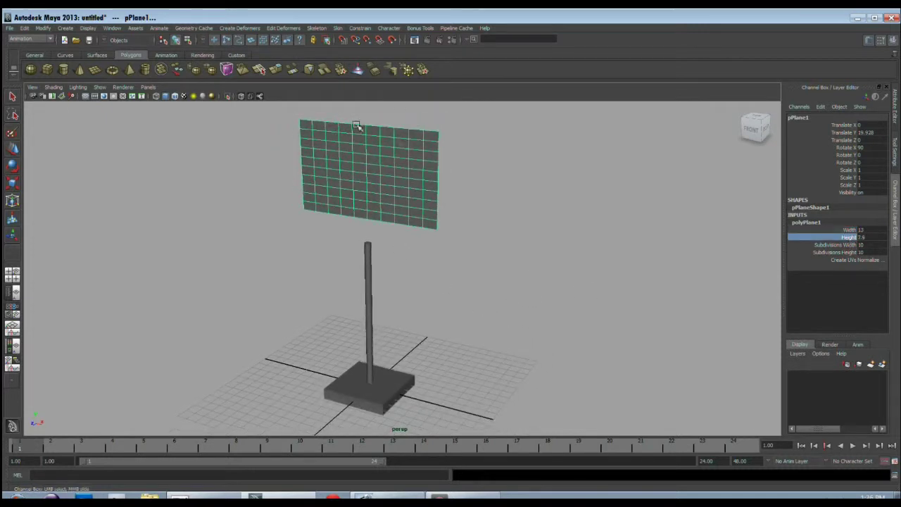
Lower the plane to Translate Y 18.045 so its bottom edge meets the top of the pole.
key("w")
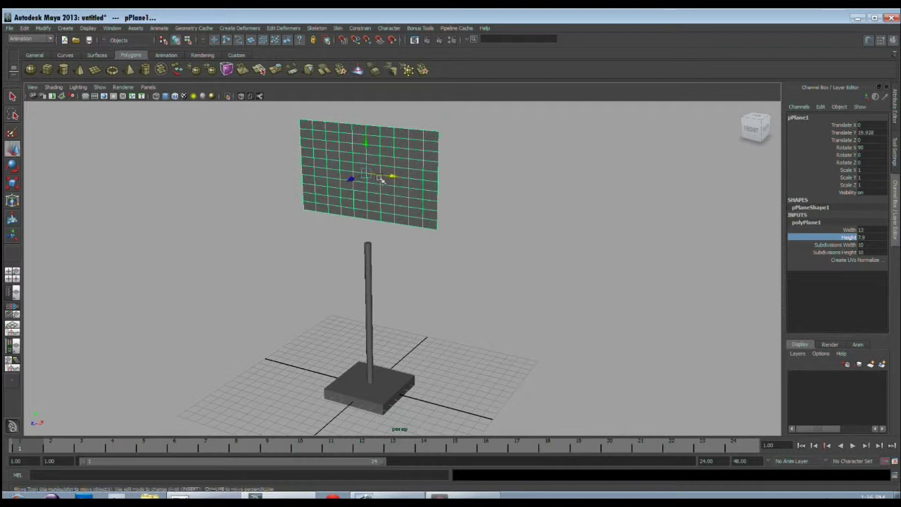
left_click_drag(372, 141, 367, 165)
left_click_drag(402, 313, 445, 310, "alt")
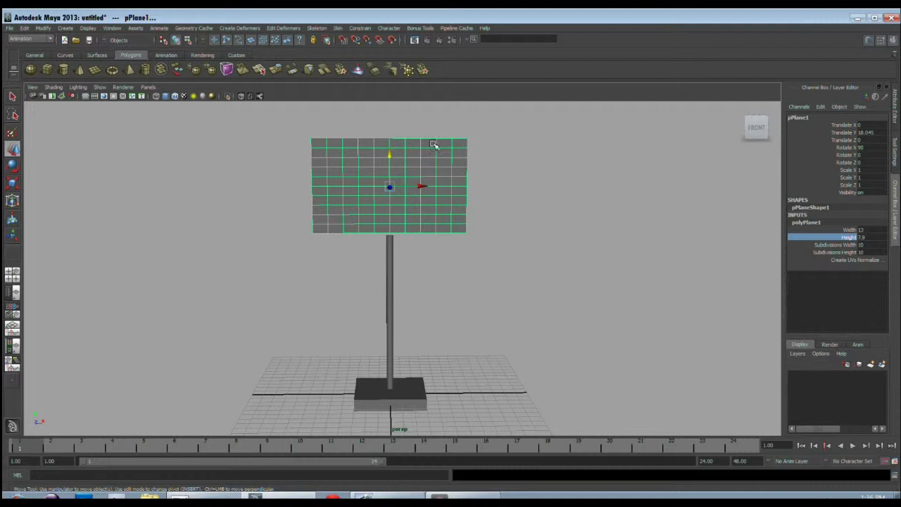
Set the plane's width subdivisions to 11 and adjust its height subdivisions to get nearly square faces.
left_click(838, 245)
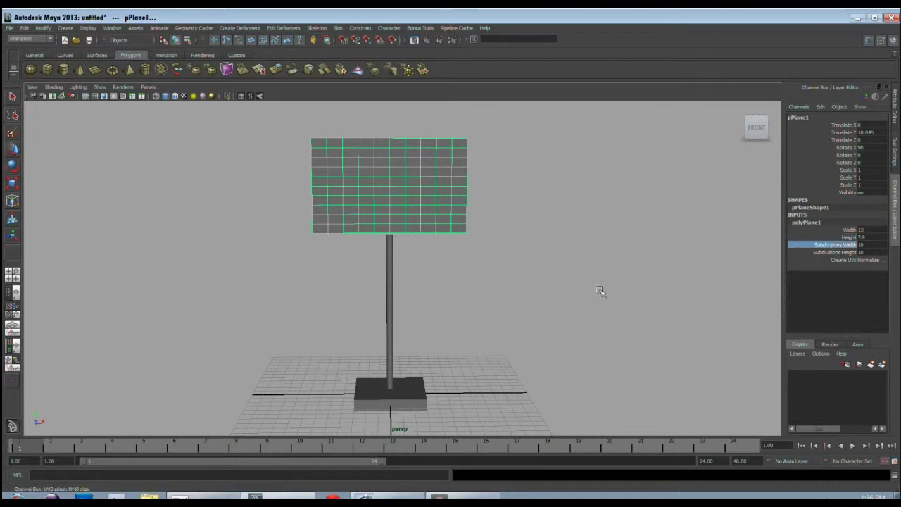
middle_click_drag(533, 280, 557, 281)
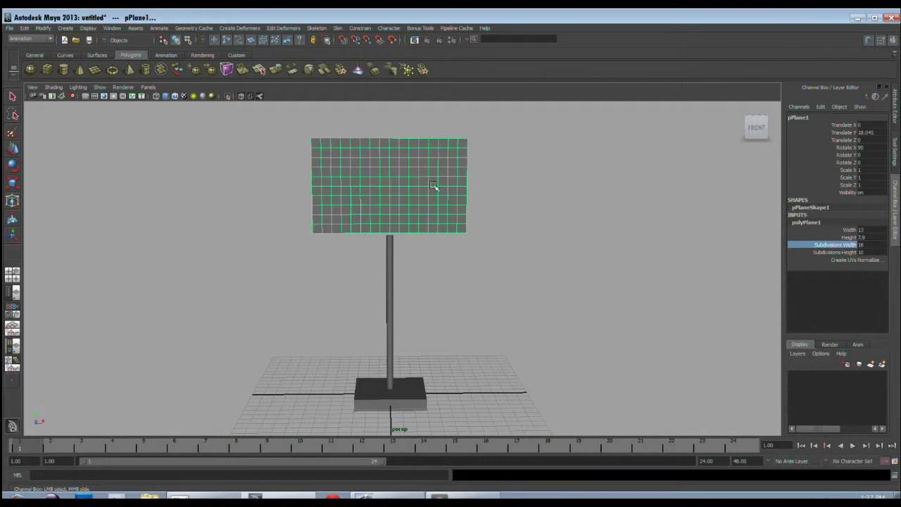
left_click(842, 252, "shift")
middle_click_drag(665, 235, 640, 244)
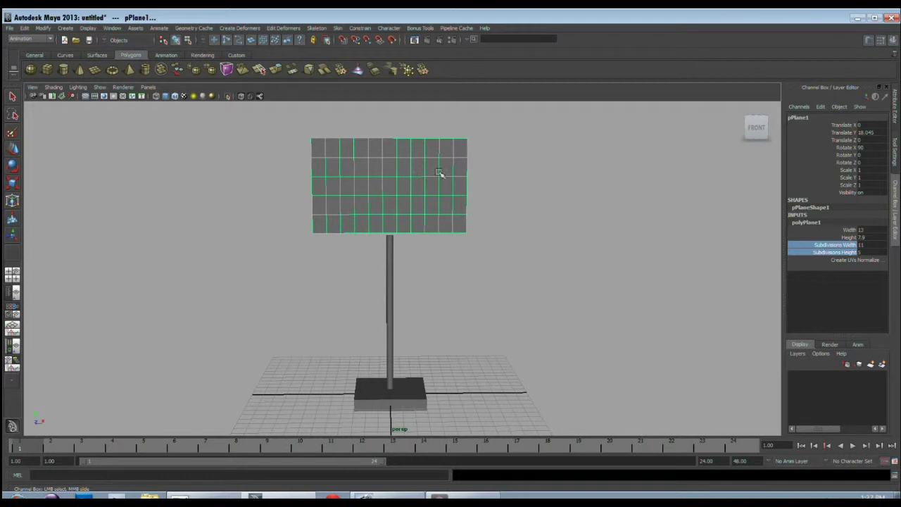
left_click(845, 253)
middle_click_drag(582, 300, 589, 298)
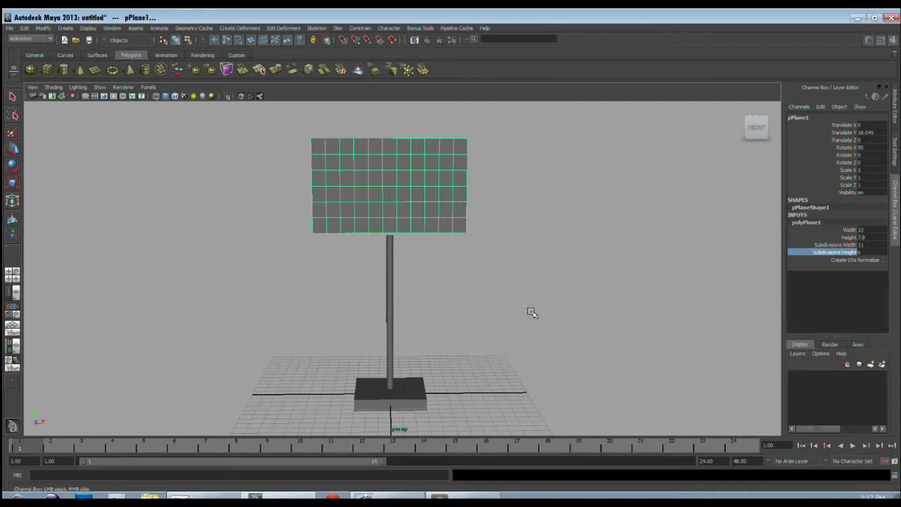
middle_click_drag(531, 312, 539, 311)
left_click(486, 261)
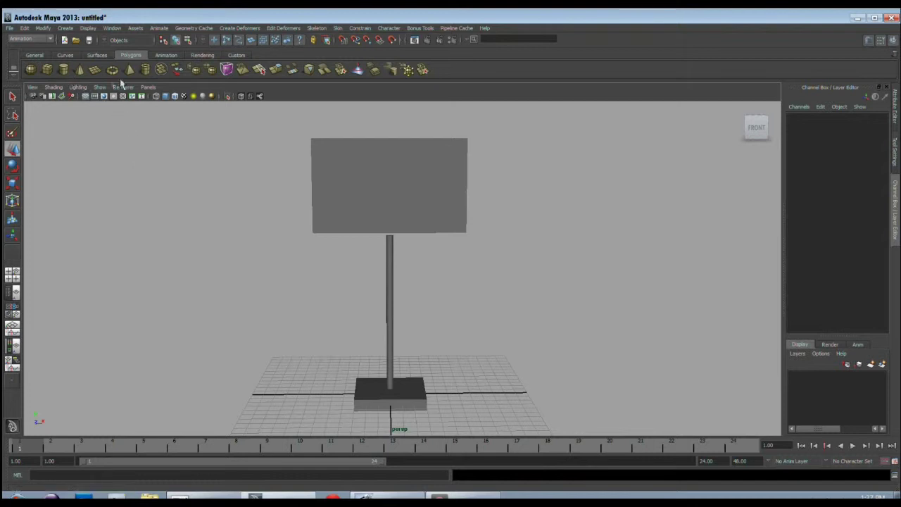
Create a polygon pipe, raise it to Translate Y 19.904 over the plane, and set Rotate X to 90.
left_click(146, 70)
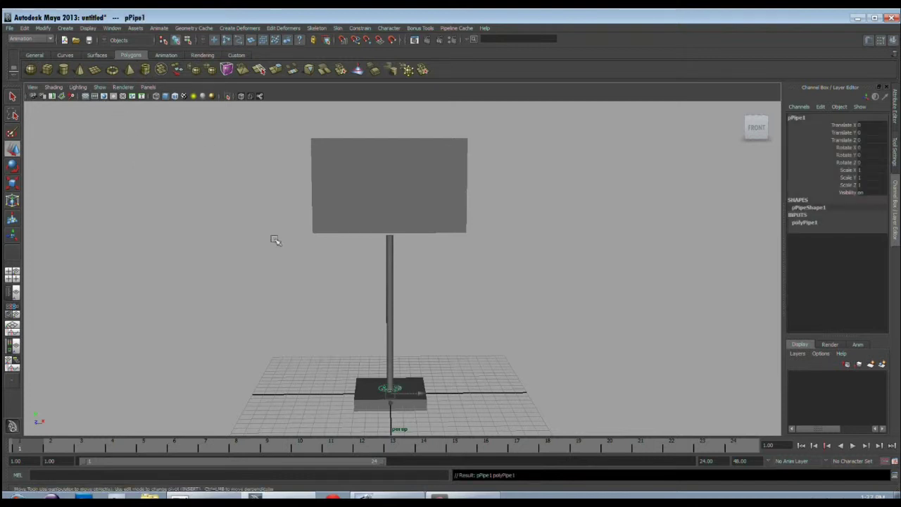
left_click_drag(395, 369, 342, 164)
key("e")
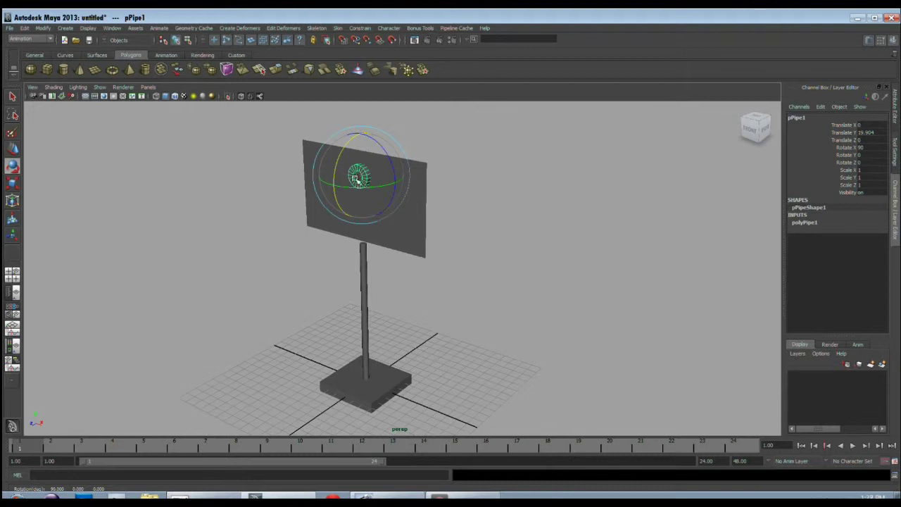
Set the pipe's radius to 6.4 and its axis subdivisions to 4 to make a four-sided frame.
left_click(804, 222)
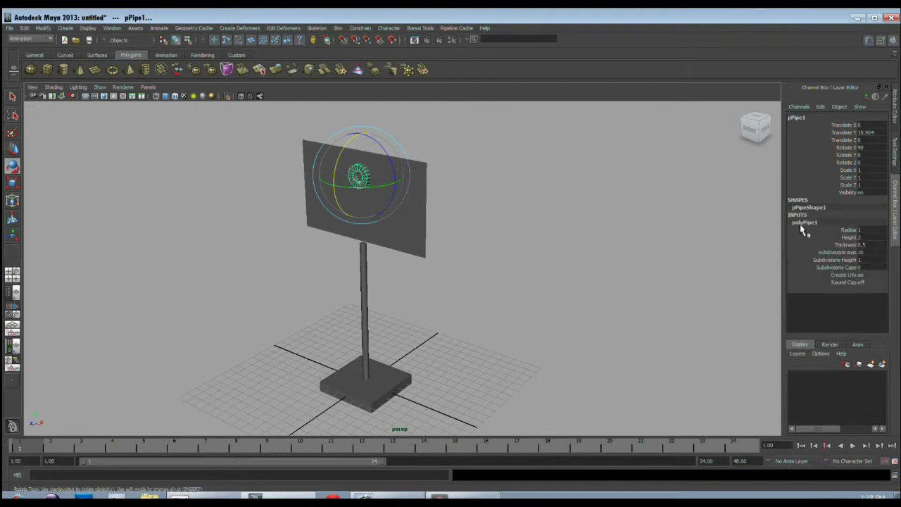
left_click(849, 230)
middle_click_drag(609, 284, 630, 279)
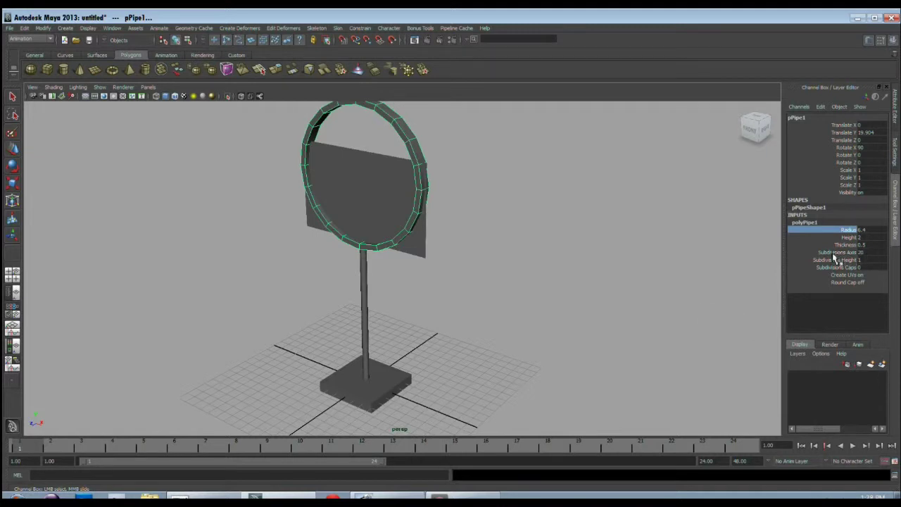
double_click(871, 252)
type("4")
key("Return")
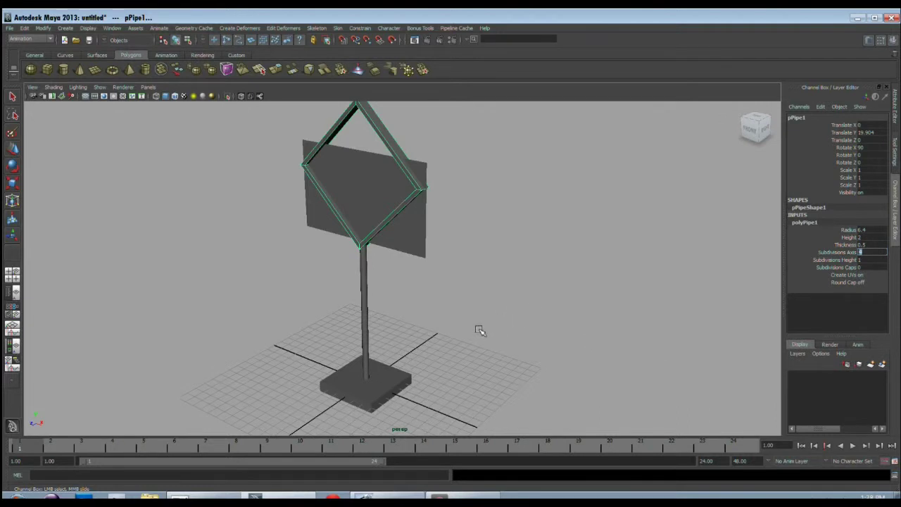
Square up the pipe frame with Rotate Z -45 and lower it to Translate Y 18.109 around the sign plane.
left_click_drag(480, 331, 462, 362, "alt")
key("e")
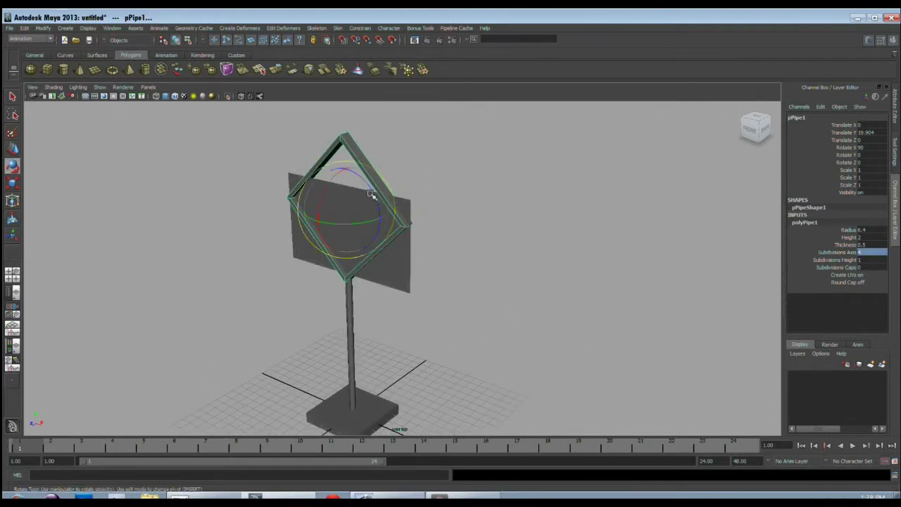
left_click_drag(370, 191, 383, 237)
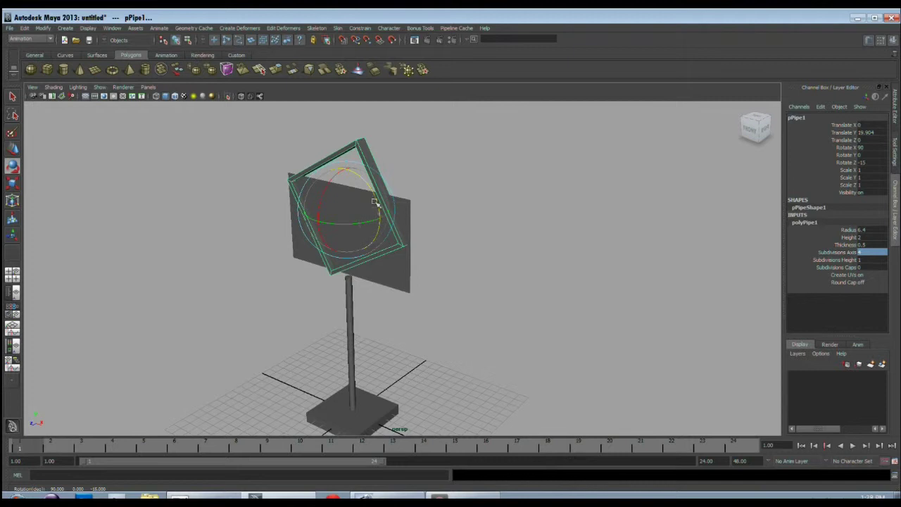
left_click_drag(375, 200, 384, 219)
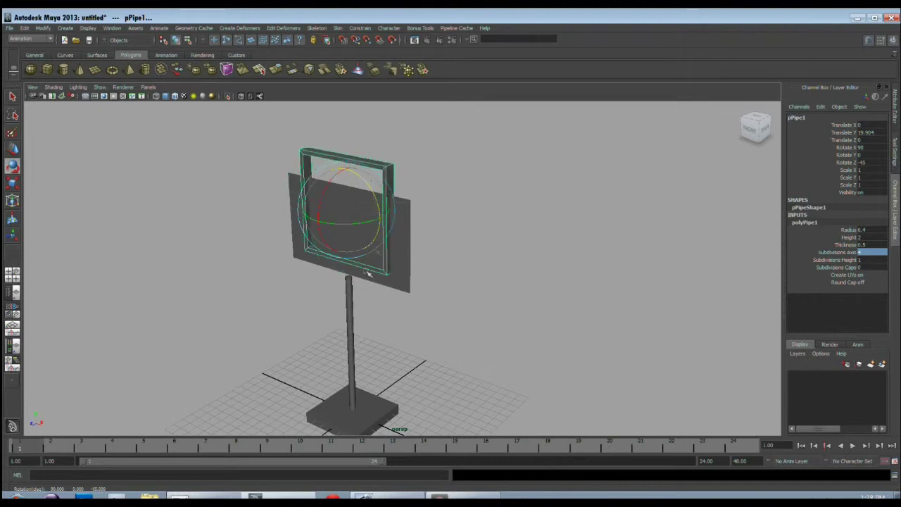
key("w")
left_click_drag(347, 184, 345, 206)
Reduce the depth of the pipe frame by setting its Height to 1.55.
left_click_drag(316, 261, 368, 251, "alt")
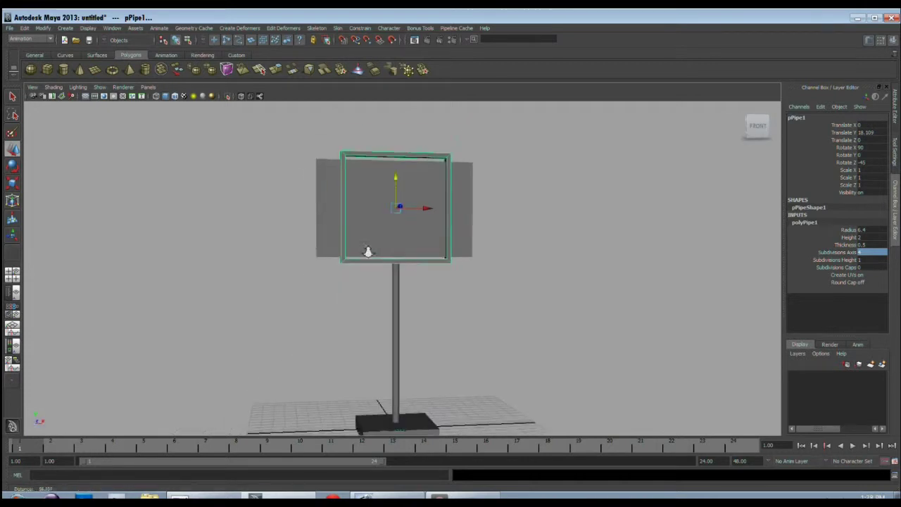
right_click_drag(368, 252, 443, 358, "alt")
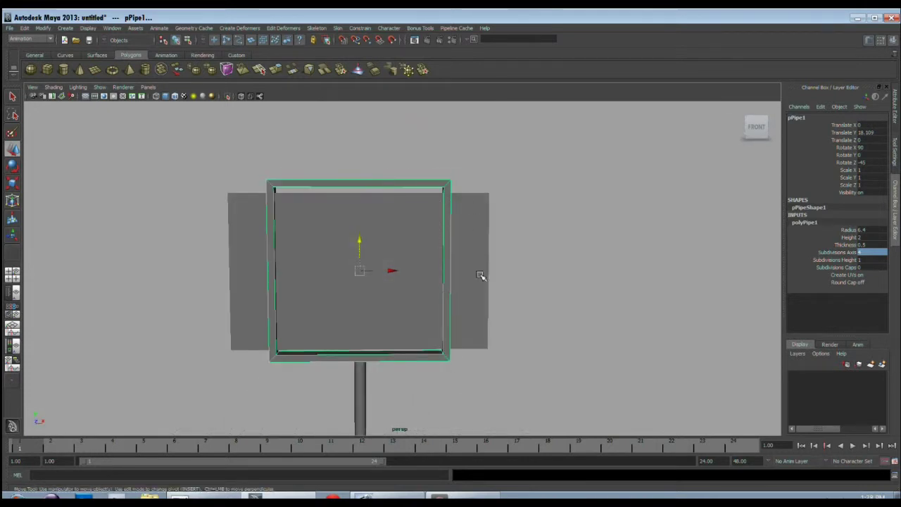
left_click(850, 238)
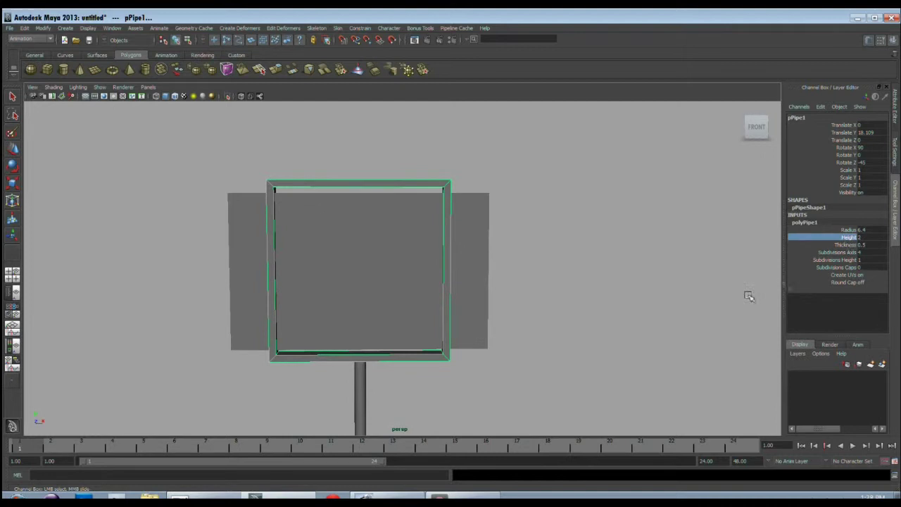
mouse_move(553, 338)
left_mouse_down("alt")
mouse_move(525, 334)
mouse_move(557, 331)
left_mouse_up("alt")
key("w")
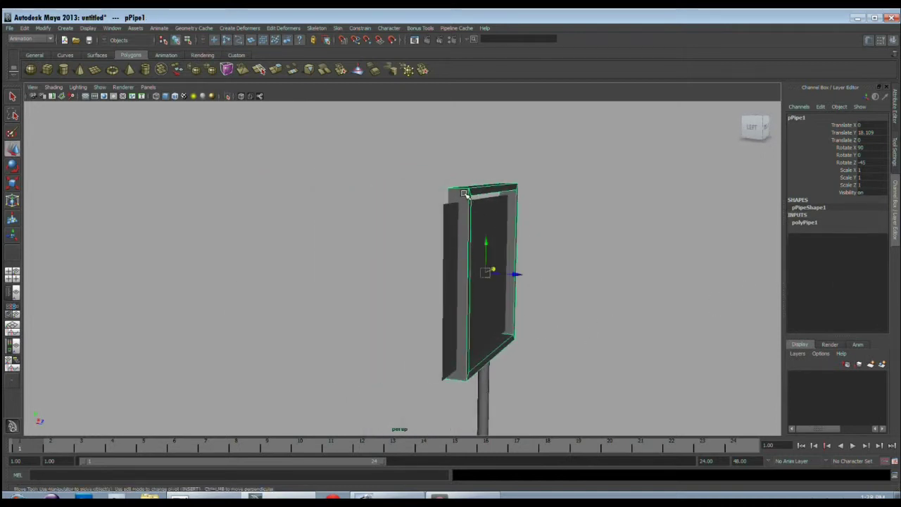
left_click(805, 221)
left_click(850, 238)
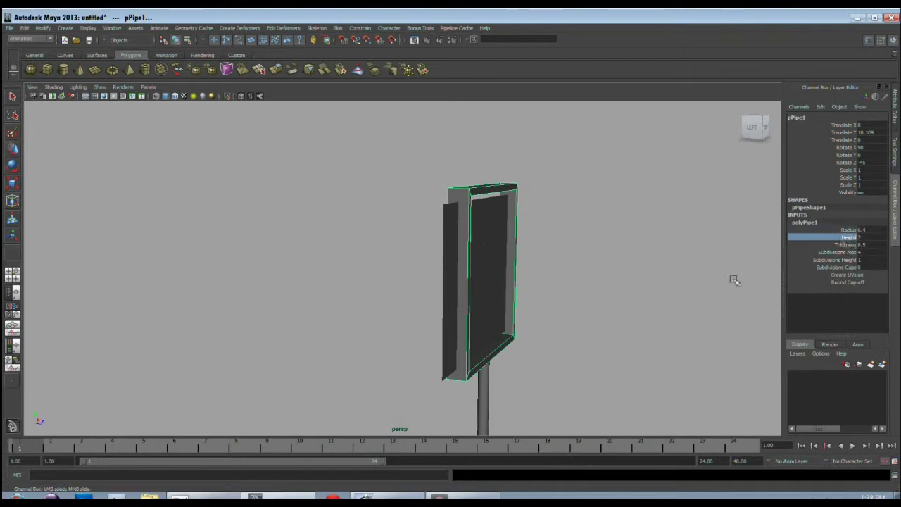
middle_click_drag(634, 324, 606, 328)
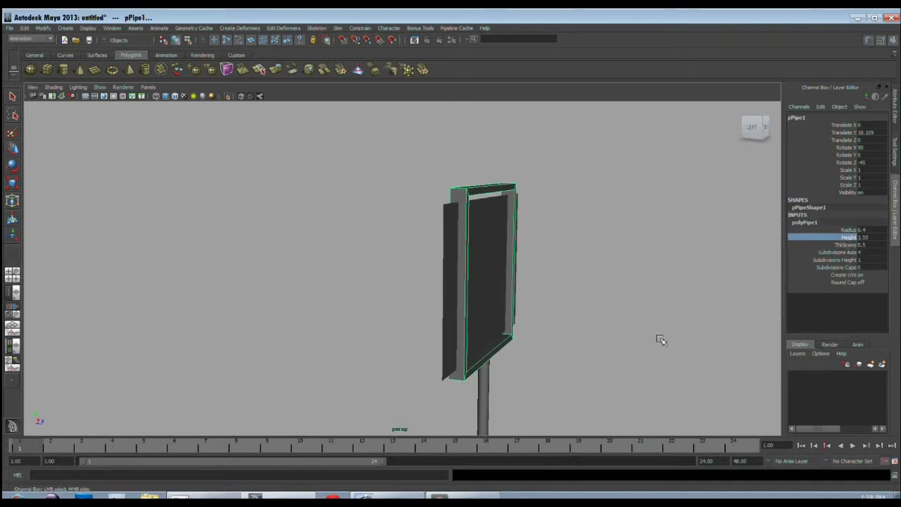
Move the vertices of the frame's right side outward to the right edge of the sign plane.
left_click_drag(636, 359, 584, 342, "alt")
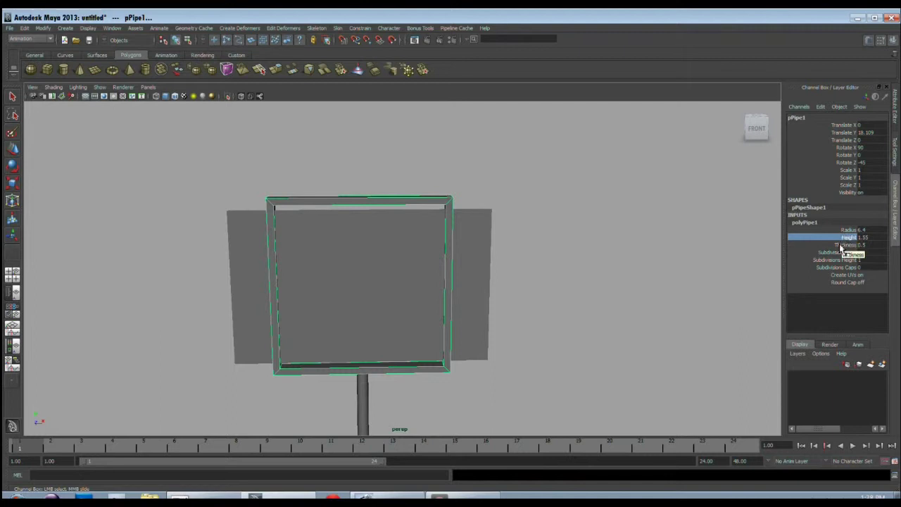
middle_click_drag(454, 297, 457, 303)
left_click_drag(456, 303, 455, 300, "alt")
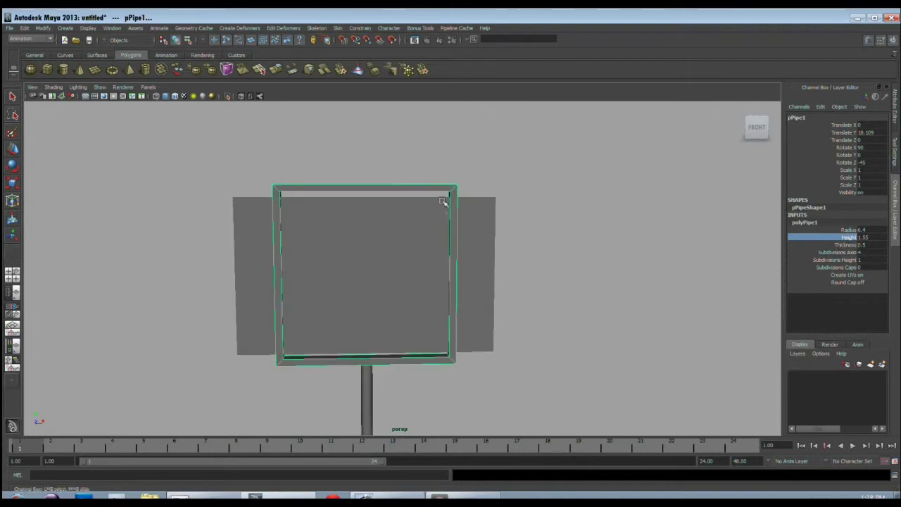
left_click_drag(447, 199, 430, 224, "alt")
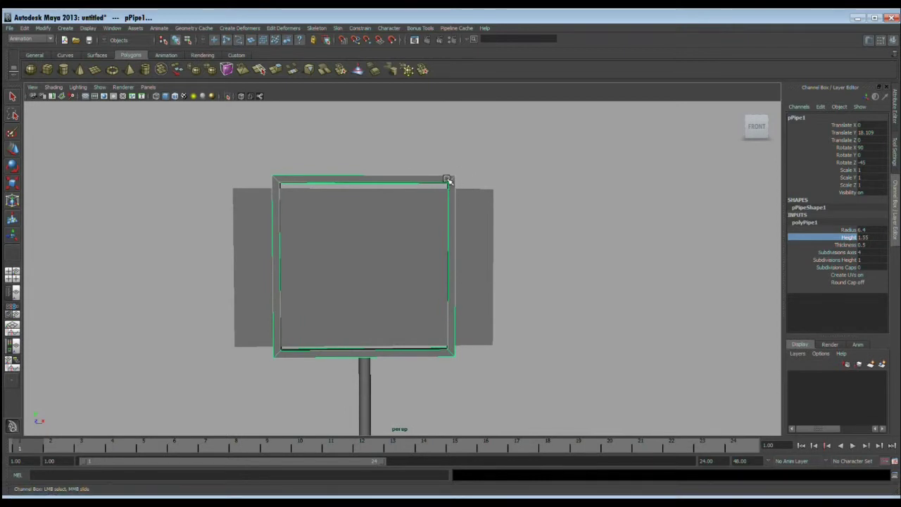
key("F8")
left_click_drag(437, 162, 507, 408)
key("w")
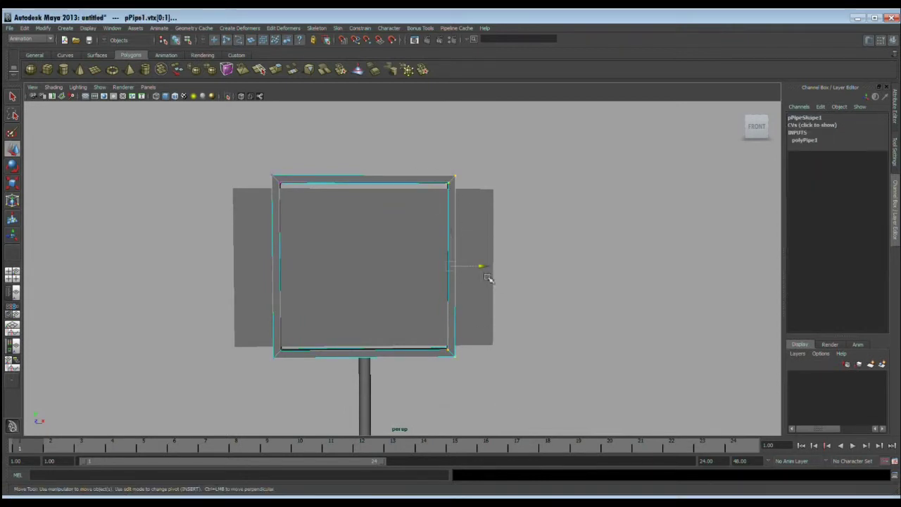
left_click_drag(482, 266, 524, 264)
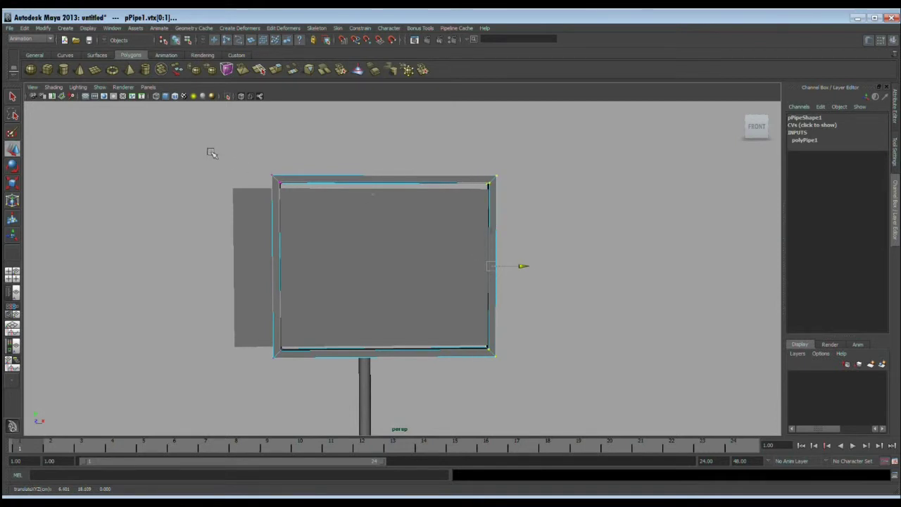
Lower the frame's top vertices to the plane's upper edge and move its left-side vertices out to the plane's left edge.
left_click_drag(209, 149, 547, 209)
left_click_drag(387, 150, 388, 154)
left_click_drag(243, 169, 321, 398)
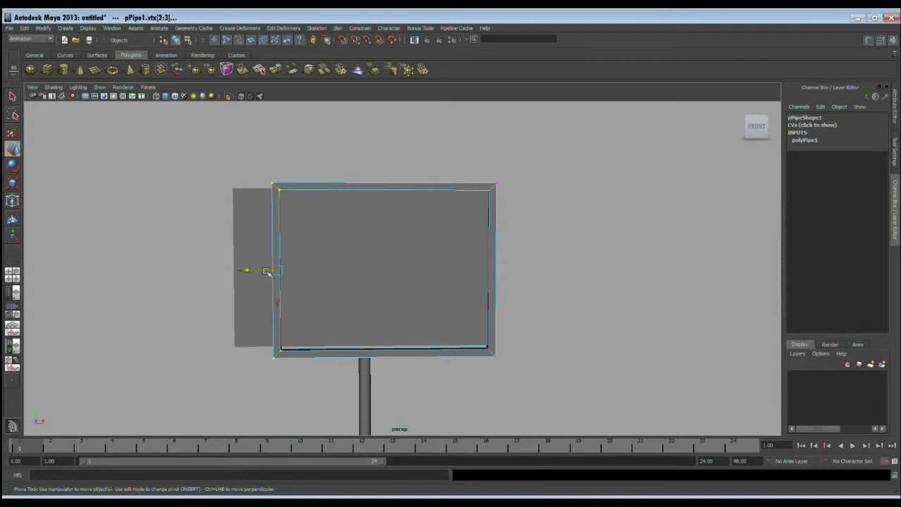
left_click_drag(246, 273, 202, 281)
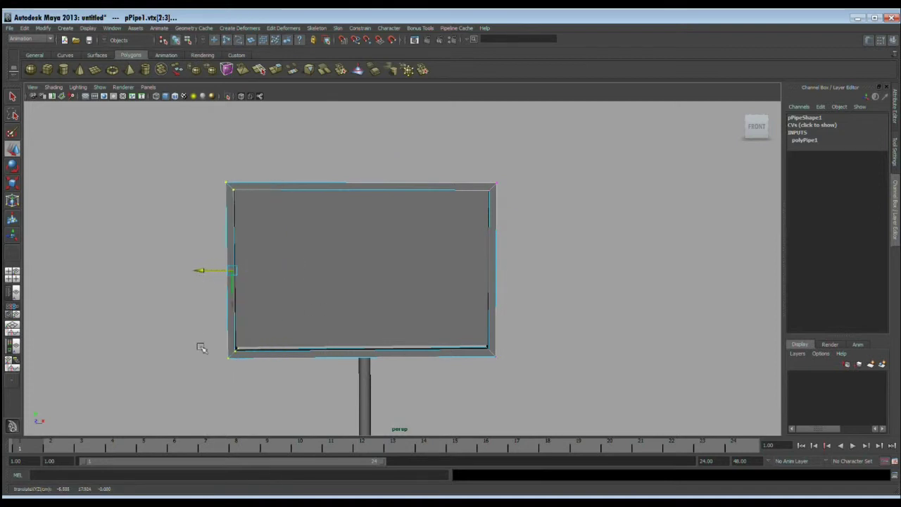
Raise the frame's bottom vertices to the plane's lower edge, then return to object mode with nothing selected.
left_click_drag(585, 414, 477, 406)
left_click_drag(368, 391, 360, 376)
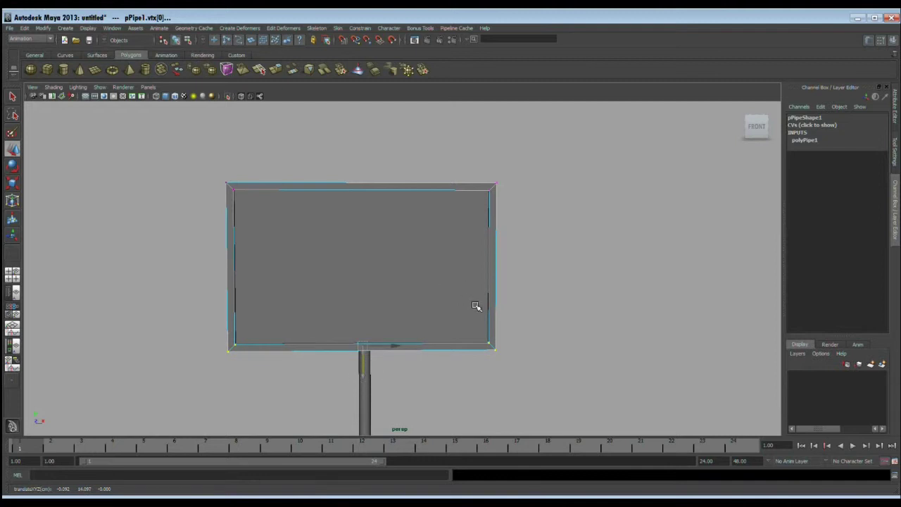
key("F8")
key("F8")
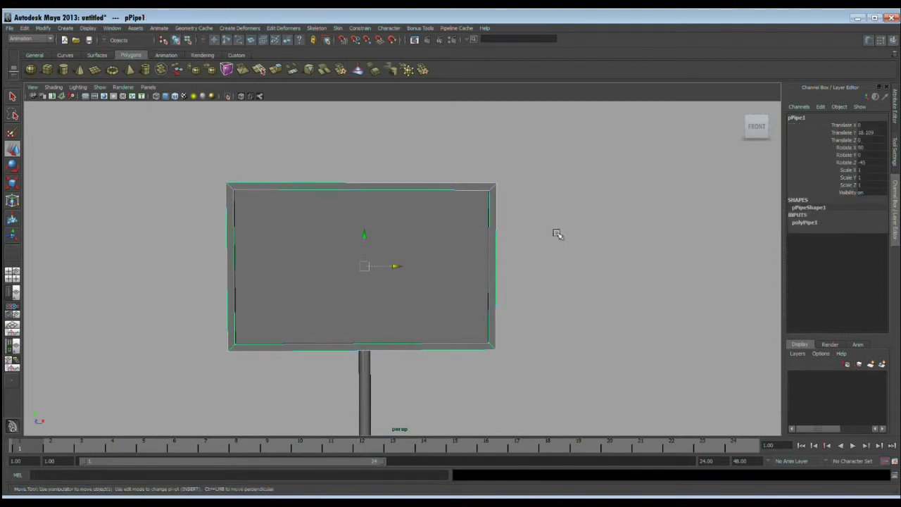
left_click(535, 294)
Turn on wireframe display over the shaded billboard to show the mesh edges.
right_click_drag(498, 362, 414, 295, "alt")
left_click_drag(414, 296, 385, 277, "alt")
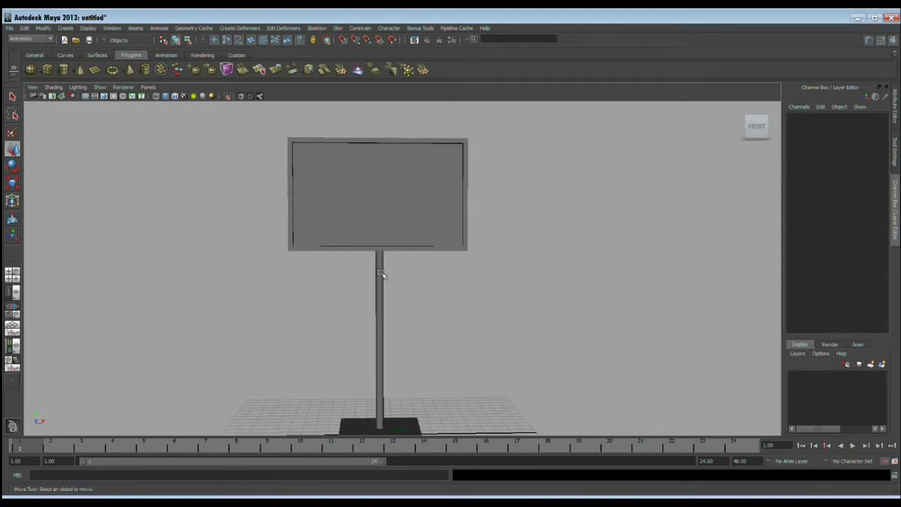
mouse_move(392, 312)
left_mouse_down("alt")
mouse_move(372, 322)
mouse_move(382, 326)
mouse_move(384, 317)
left_mouse_up("alt")
left_click(175, 97)
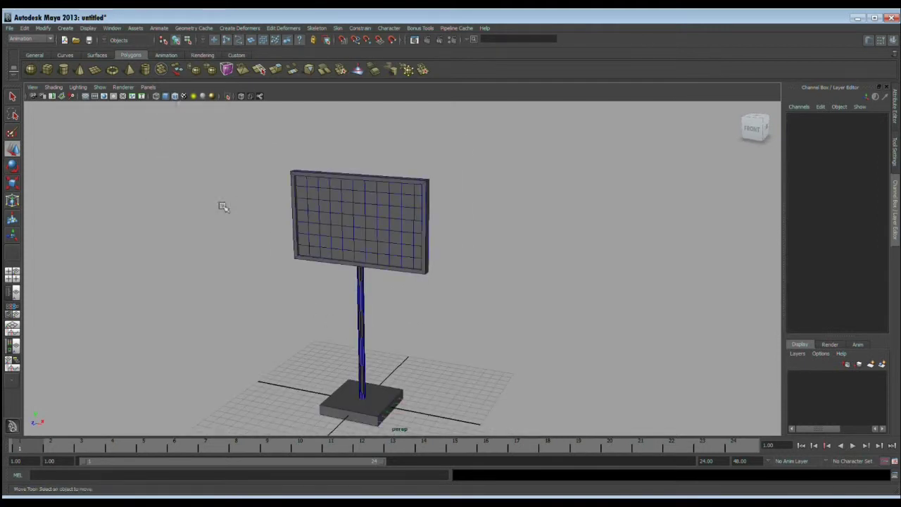
right_click_drag(374, 303, 425, 328, "alt")
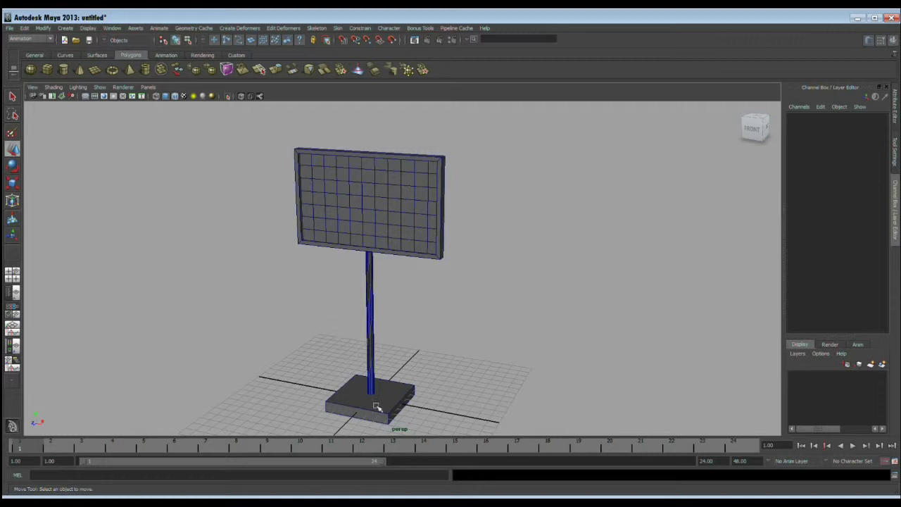
Add the frame, pole and base, without the sign plane, to a new display layer and hide that layer.
left_click_drag(239, 147, 521, 469)
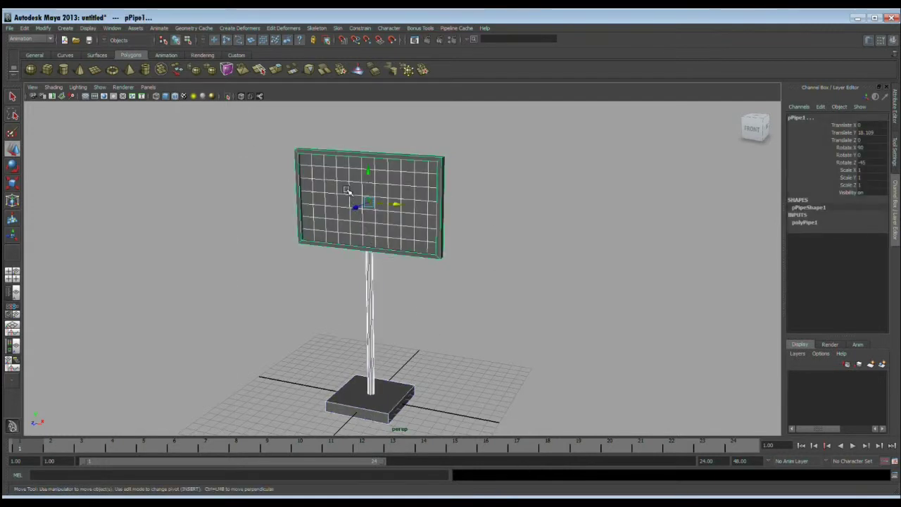
key("F10")
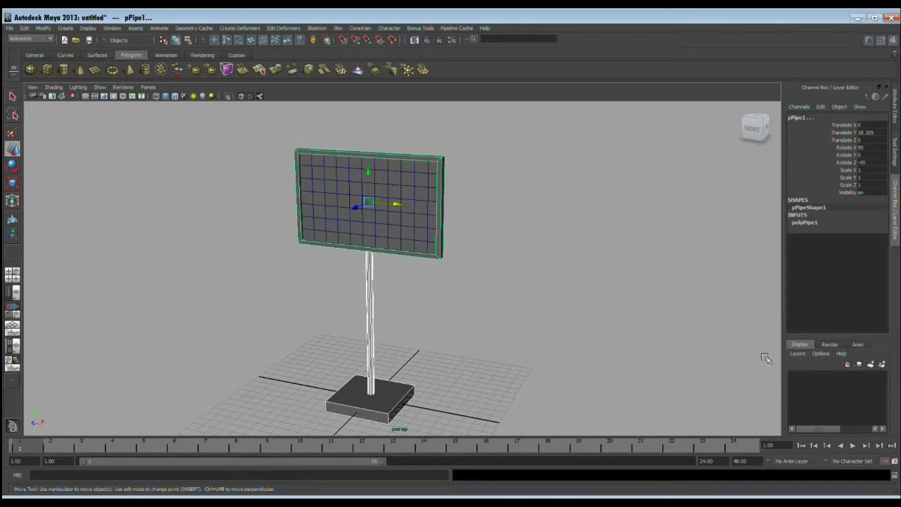
left_click(871, 365)
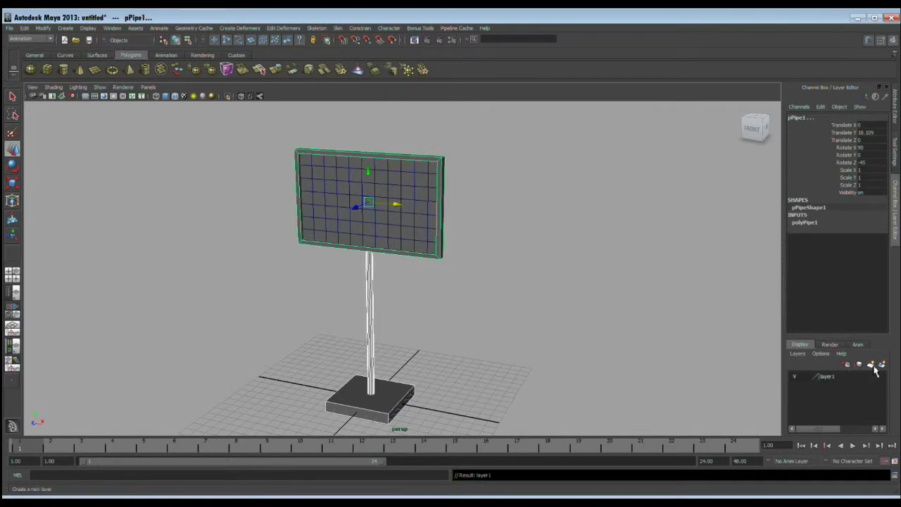
left_click(841, 382)
right_click(840, 384)
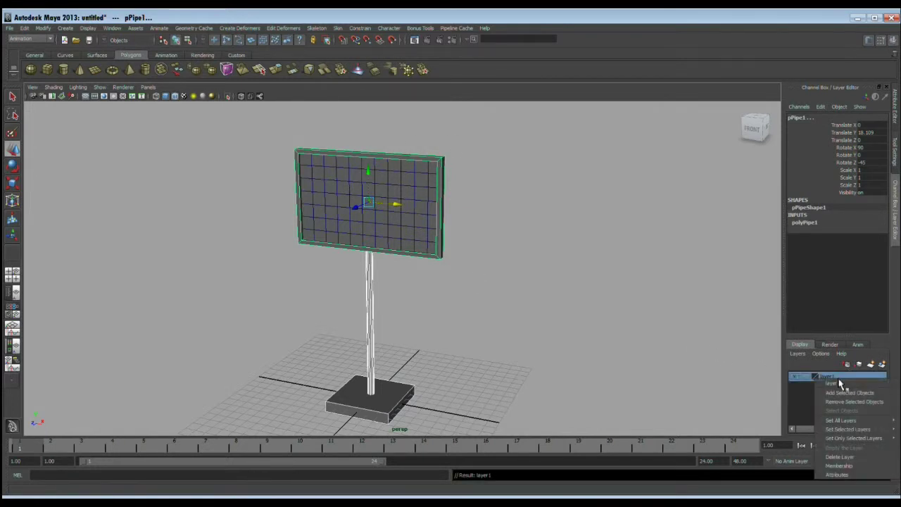
left_click(837, 394)
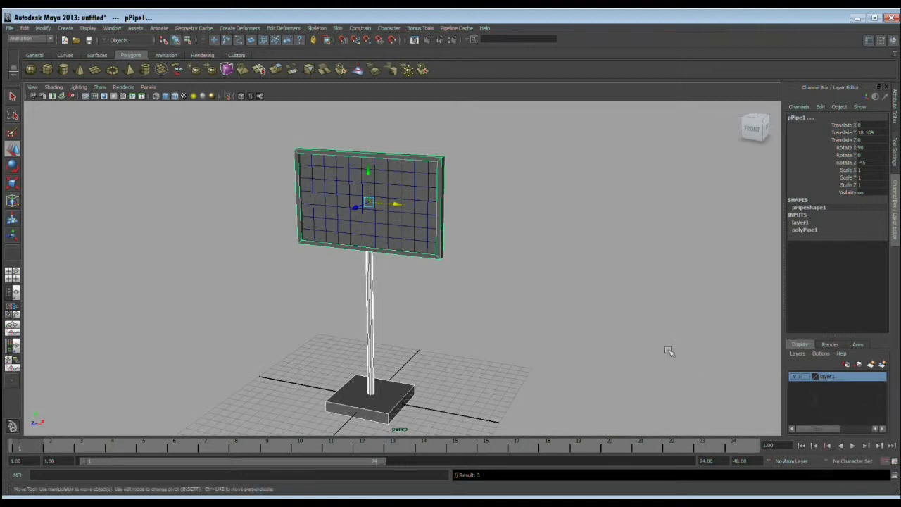
left_click(463, 301)
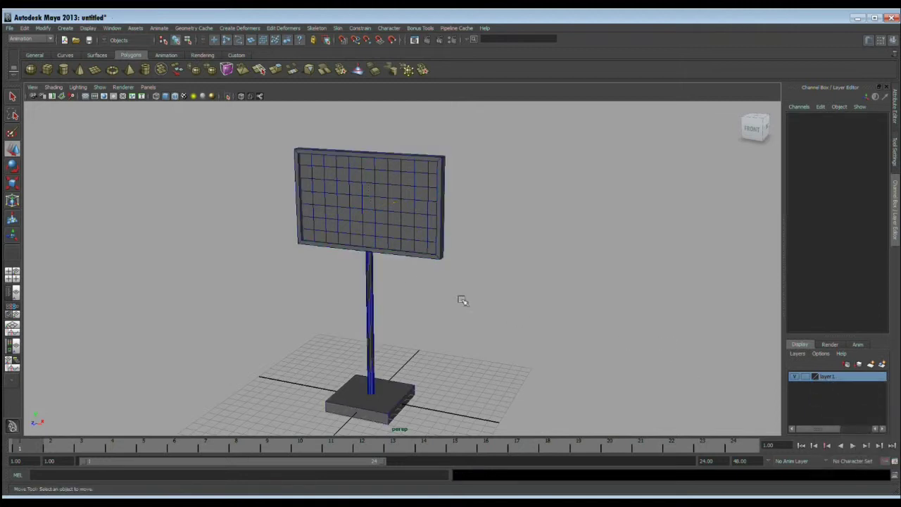
left_click(795, 377)
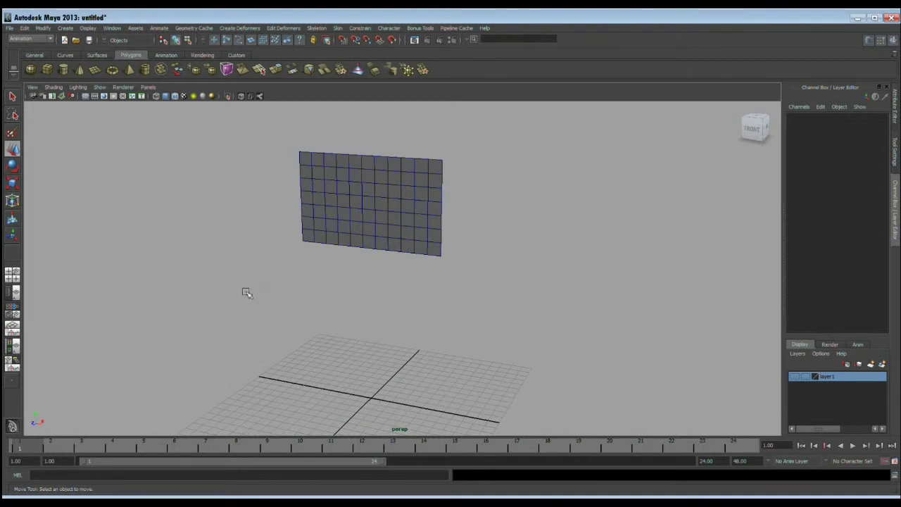
Delete the construction history of the sign plane.
left_click(390, 210)
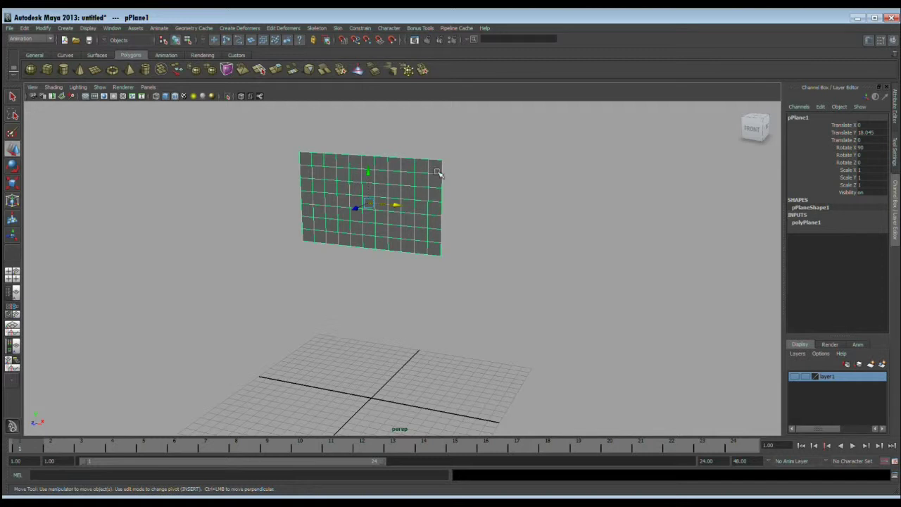
left_click(24, 28)
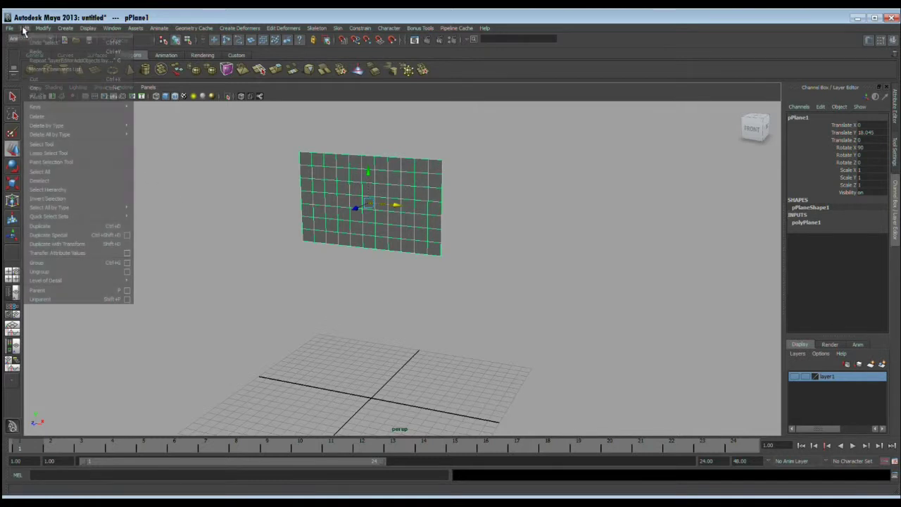
mouse_move(57, 126)
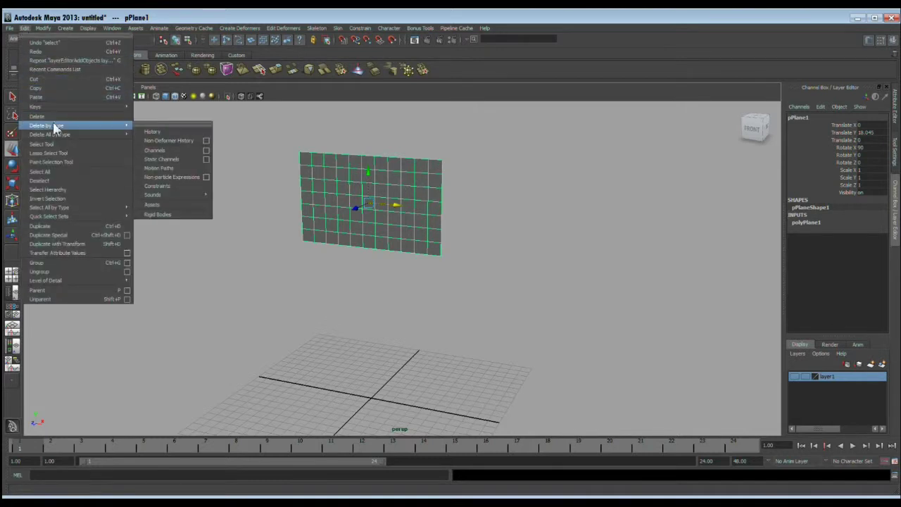
left_click(161, 131)
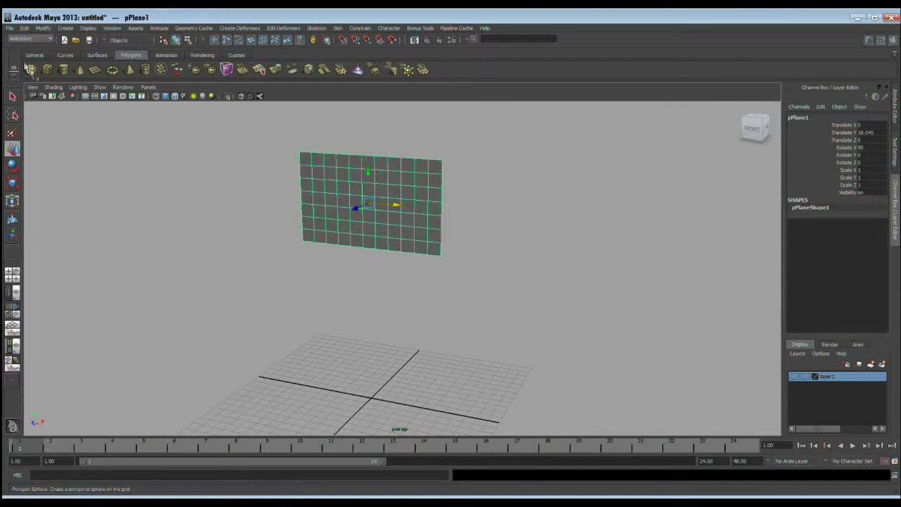
Triangulate the sign plane's mesh and clear the selection.
left_click(31, 41)
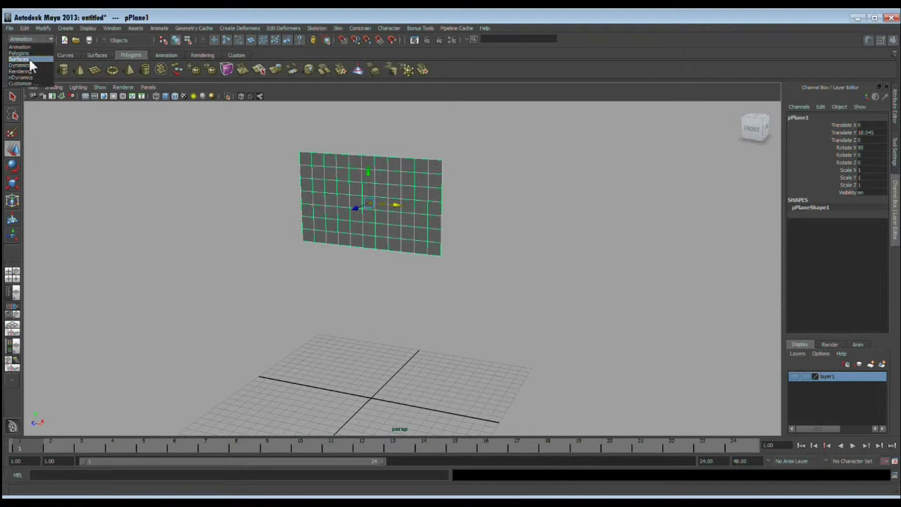
left_click(28, 53)
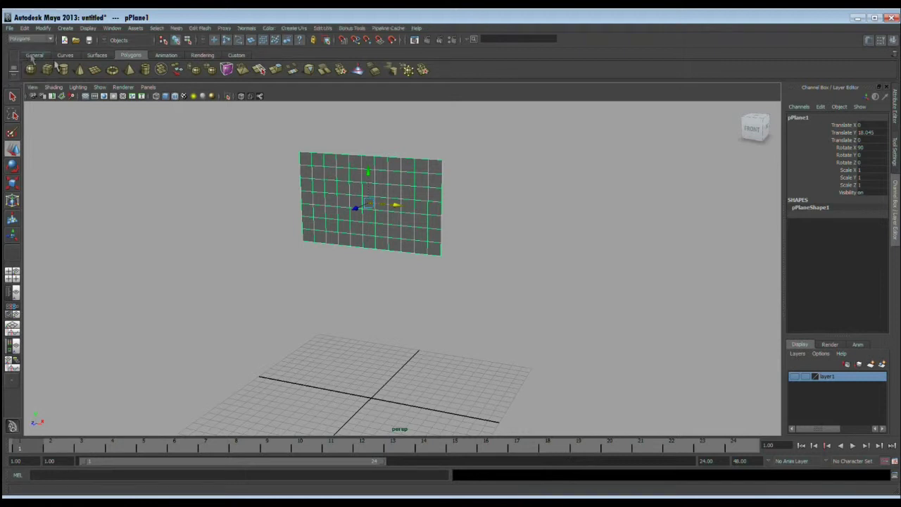
left_click(176, 29)
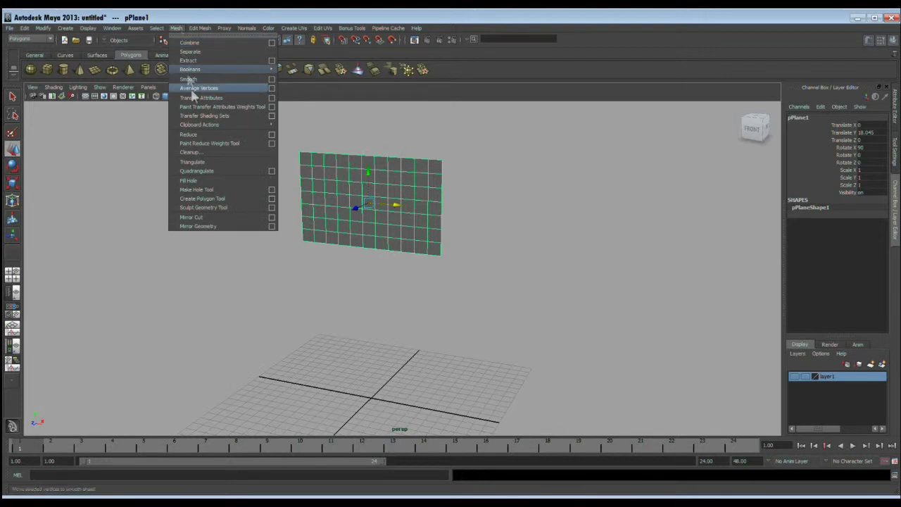
left_click(214, 166)
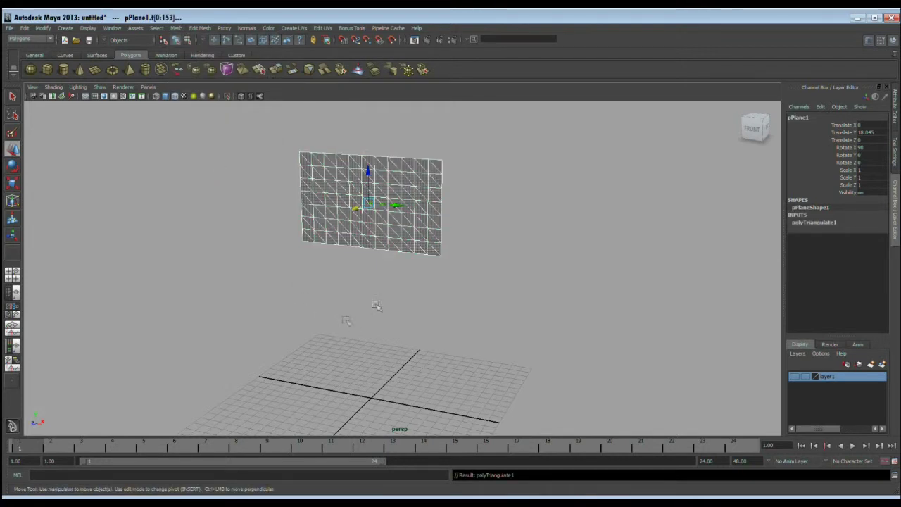
left_click(407, 304)
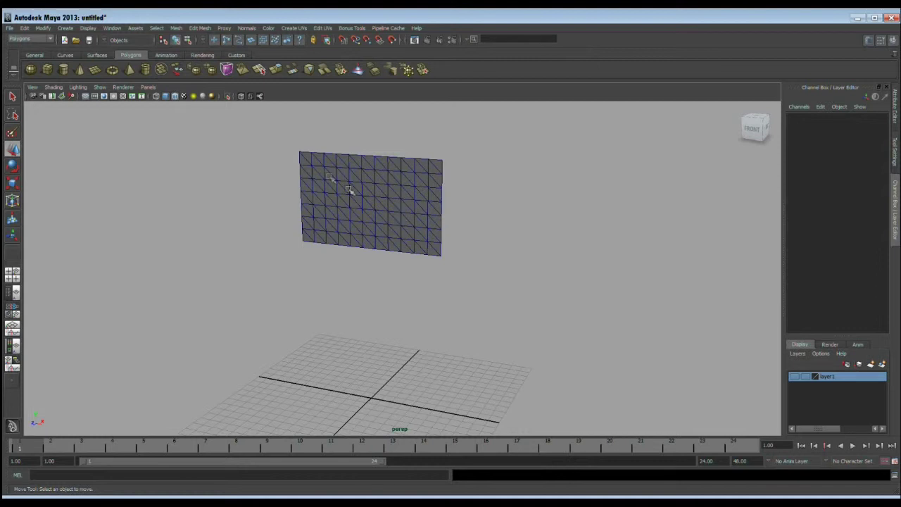
Delete the construction history of the triangulated sign plane.
left_click(371, 198)
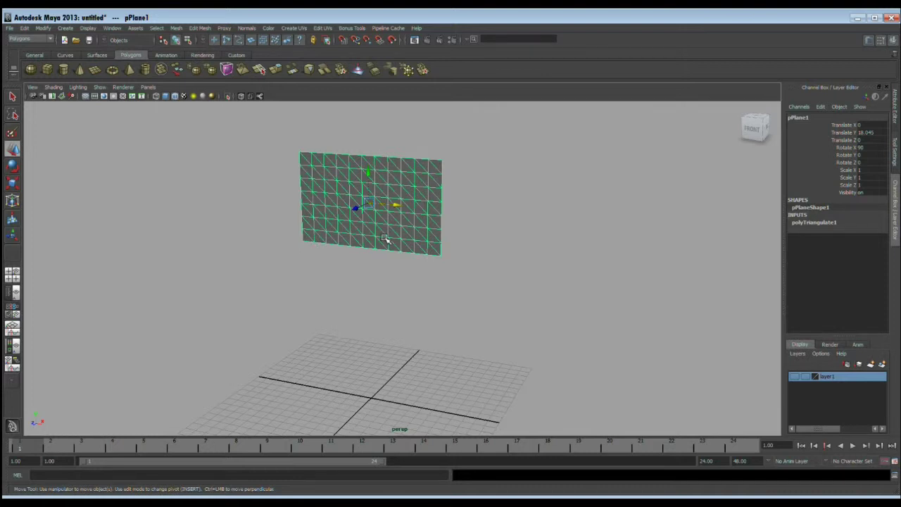
left_click(24, 28)
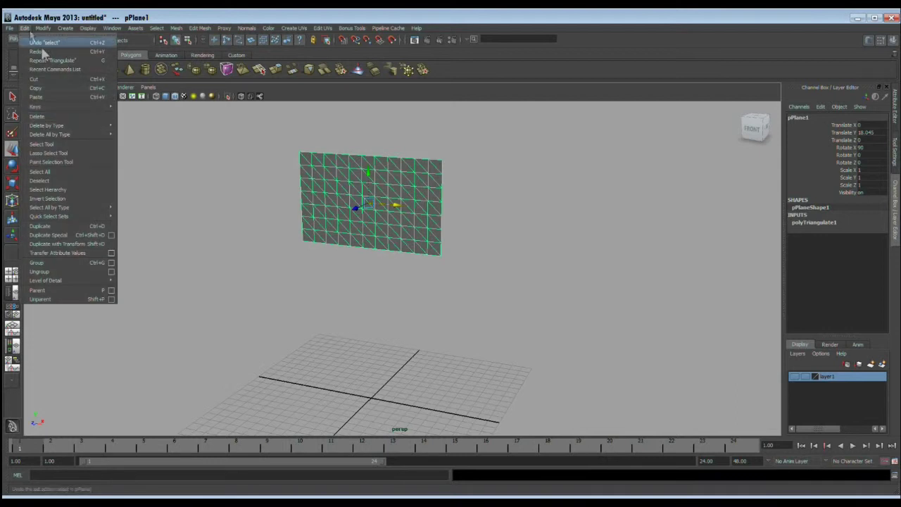
mouse_move(71, 126)
left_click(134, 133)
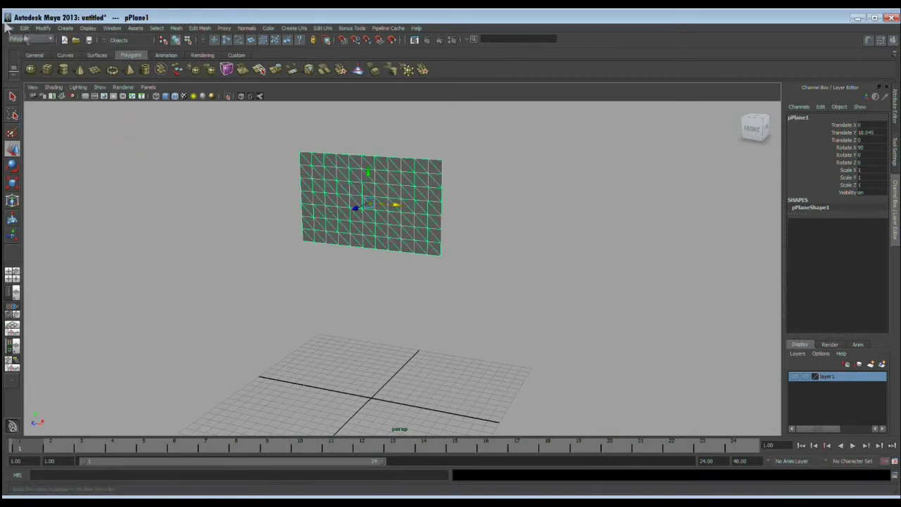
Make the sign plane an nCloth object using the reset default options, with local space output and a new solver.
left_click(19, 40)
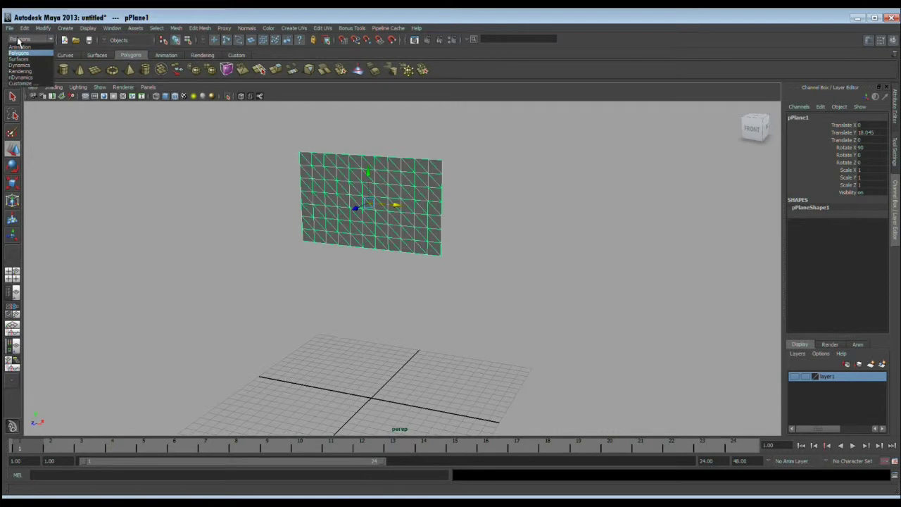
left_click(29, 76)
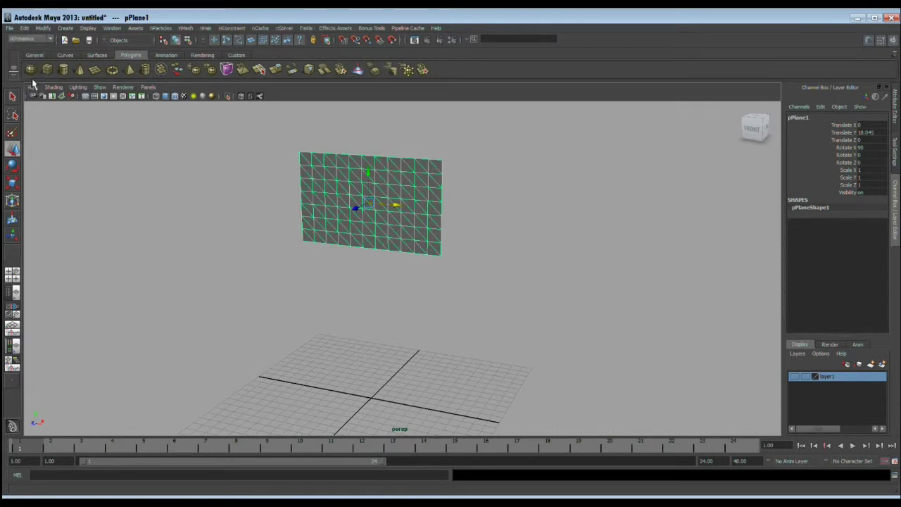
left_click(187, 28)
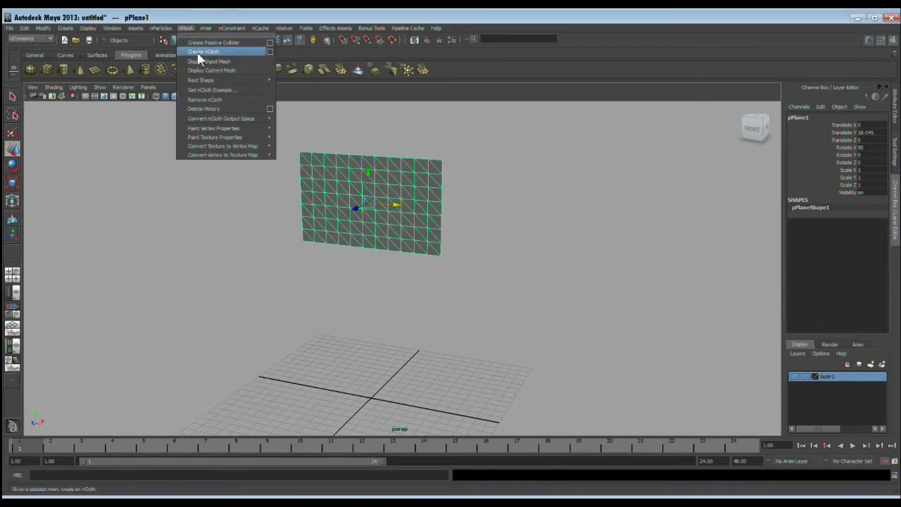
left_click(270, 51)
left_click(458, 59)
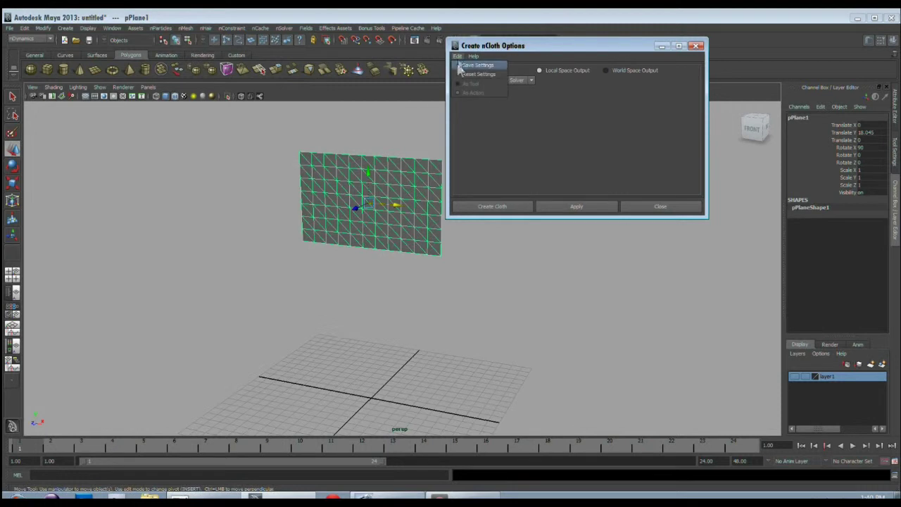
left_click(461, 76)
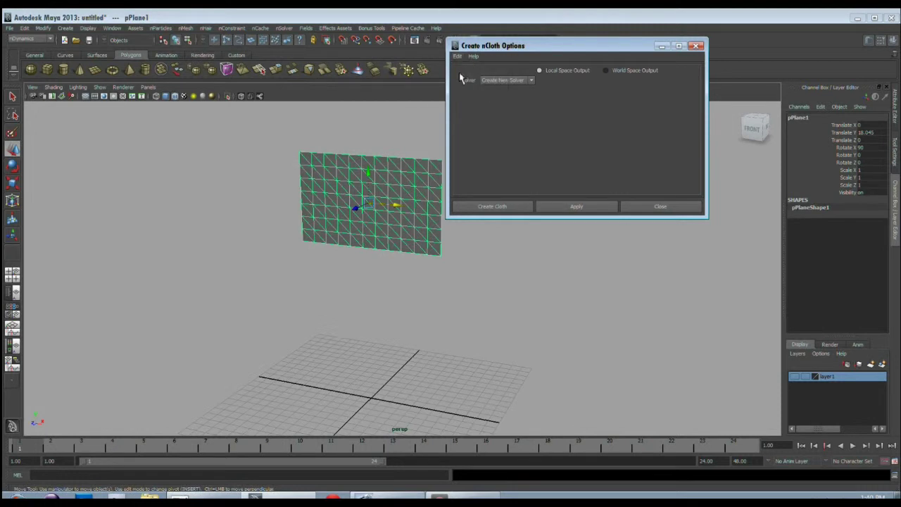
left_click(507, 210)
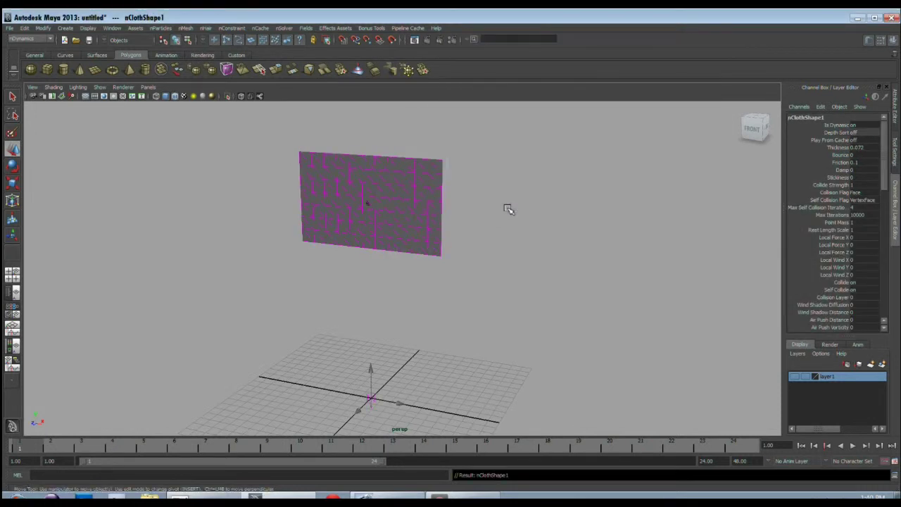
Extend the playback range to end at frame 200 and set the playback speed to Play Every Frame, Free.
double_click(711, 460)
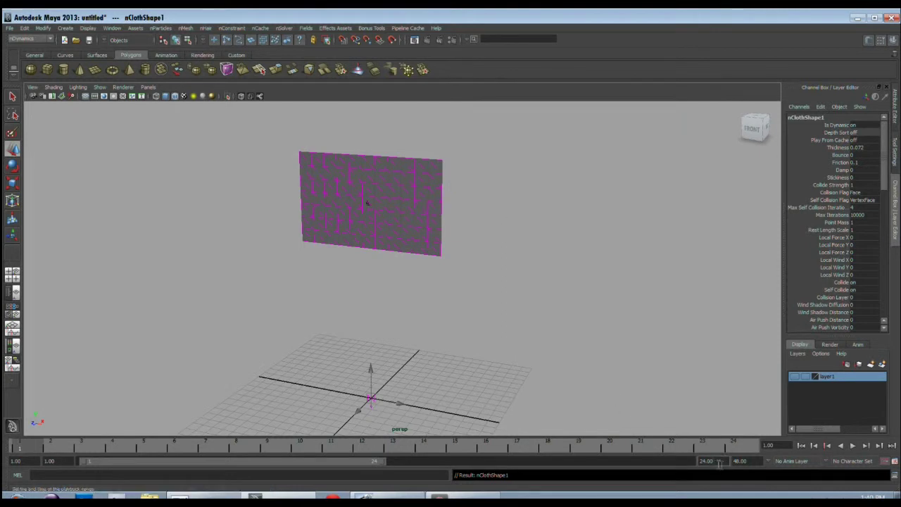
key("Return")
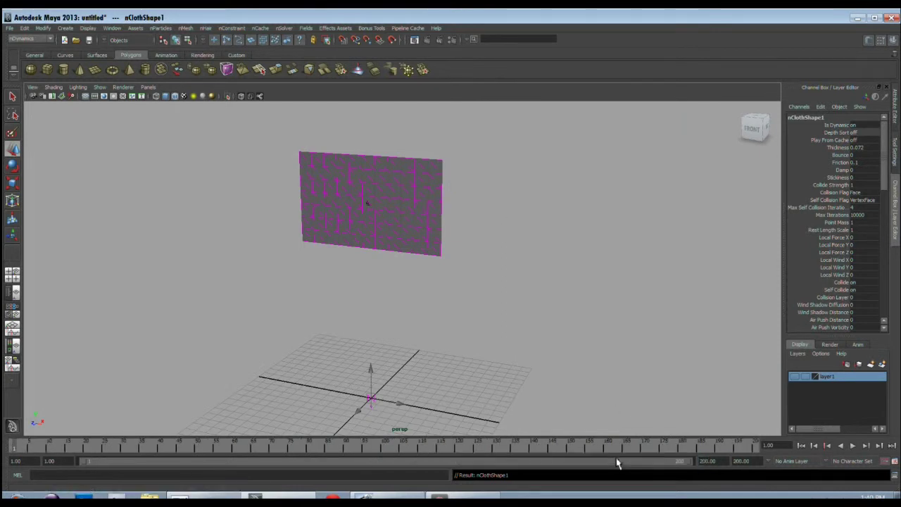
right_click(509, 455)
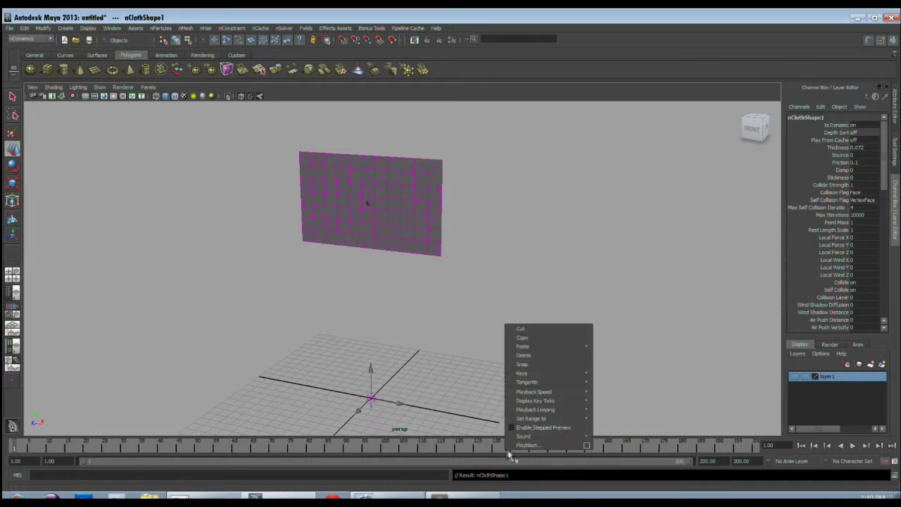
mouse_move(549, 411)
mouse_move(560, 393)
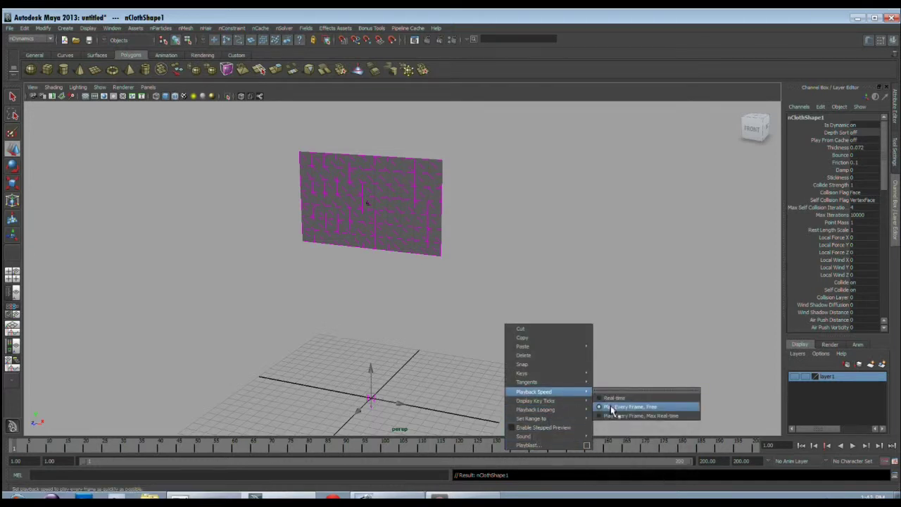
left_click(668, 408)
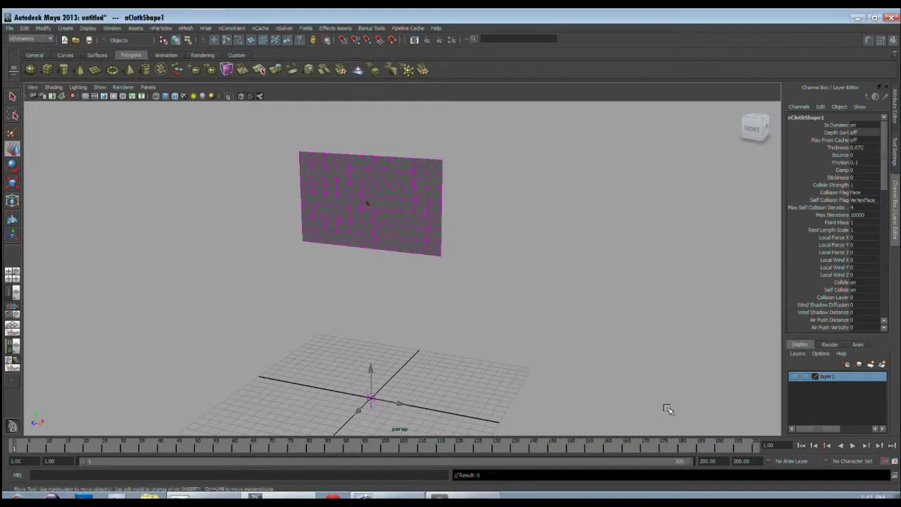
Play the cloth simulation twice to check how the sign plane behaves, rewinding to the first frame each time.
left_click(853, 445)
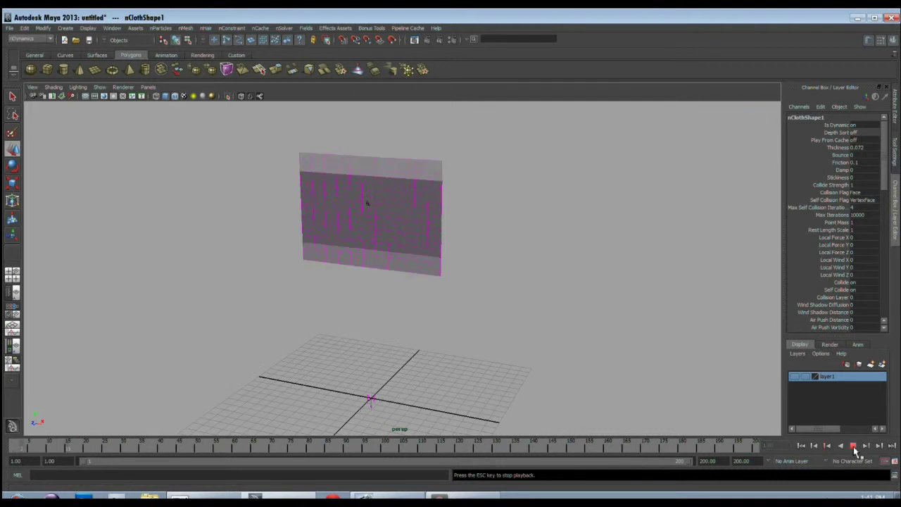
left_click(853, 445)
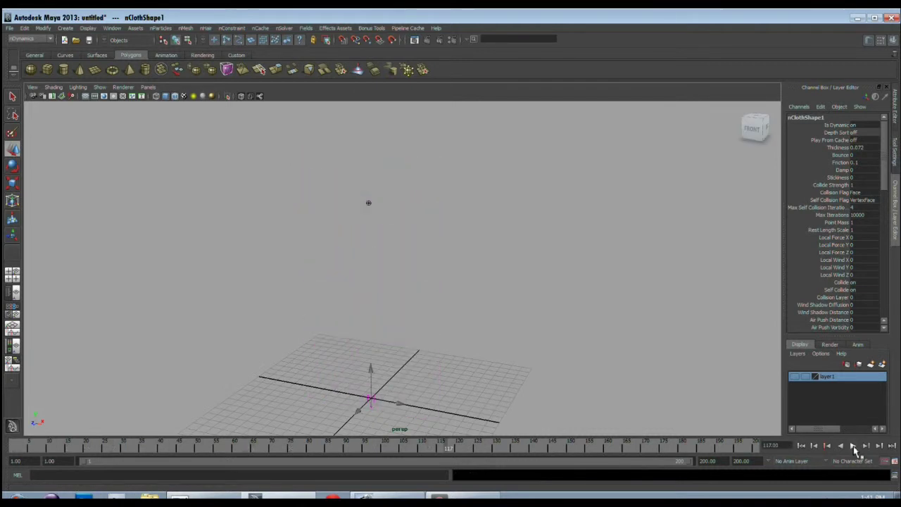
left_click(802, 446)
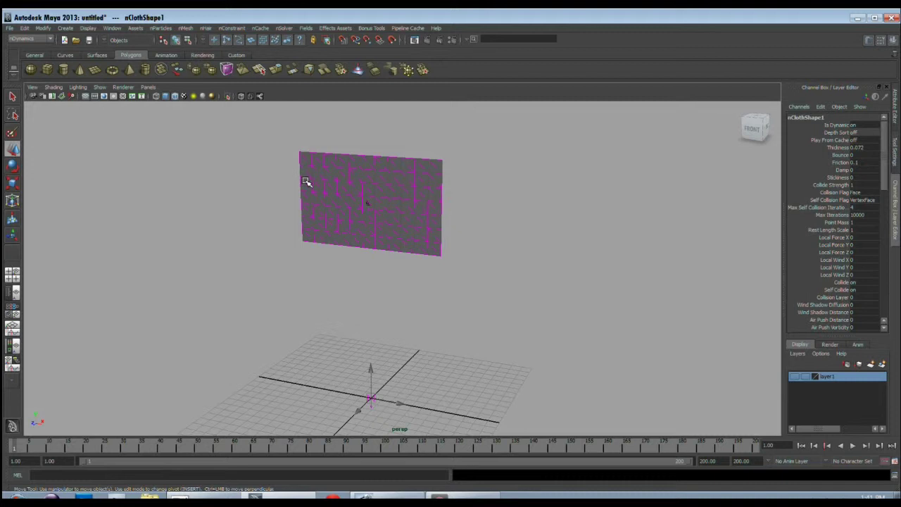
left_click(854, 447)
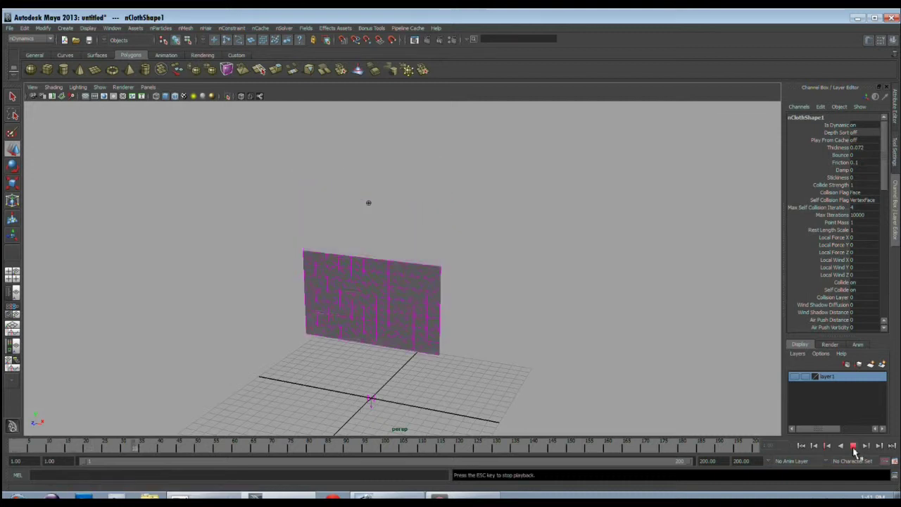
left_click(854, 447)
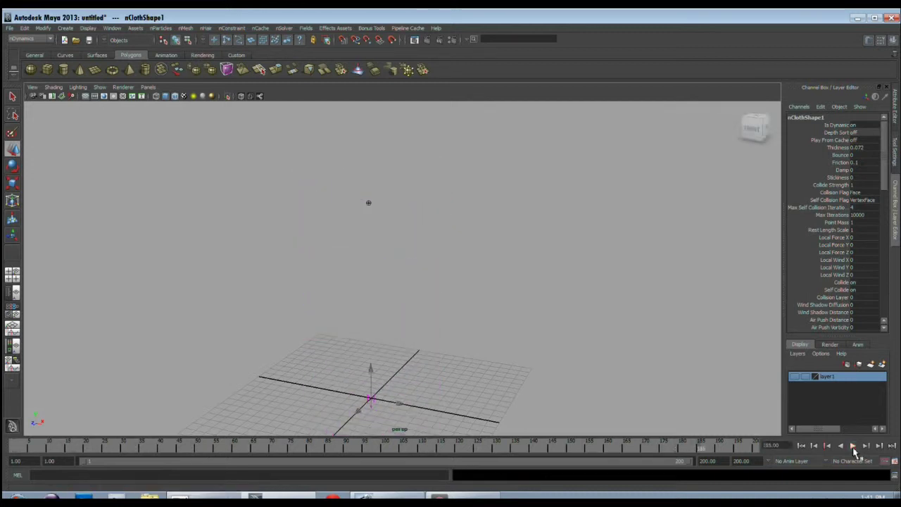
left_click(801, 446)
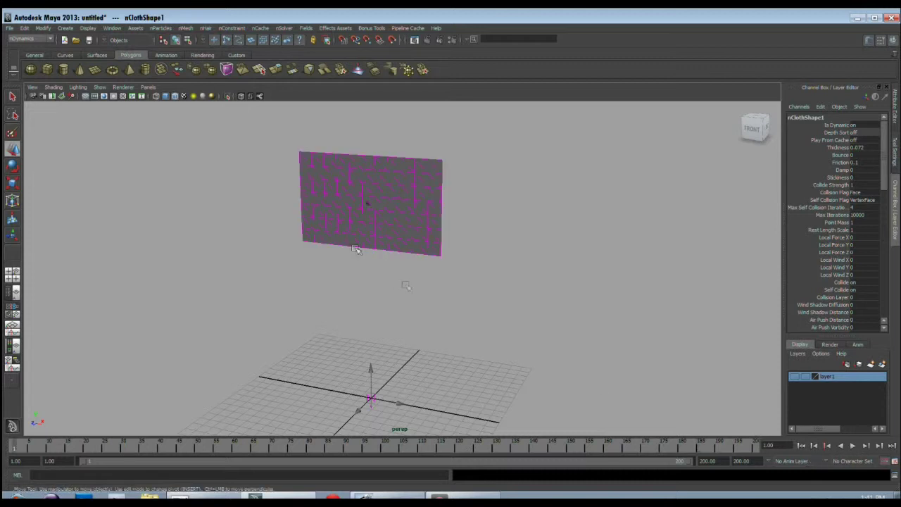
Turn off Self Collide in the collision attributes of the sign plane's nCloth shape.
left_click(402, 182)
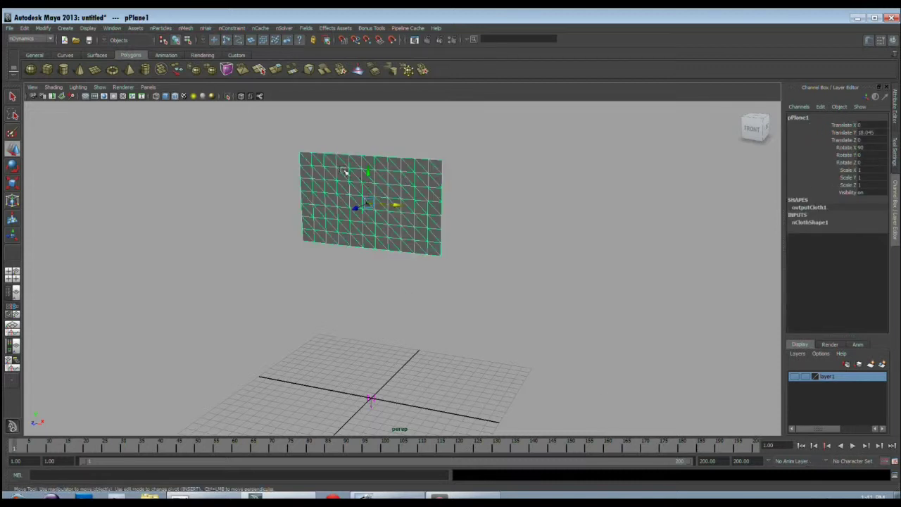
key("ctrl+a")
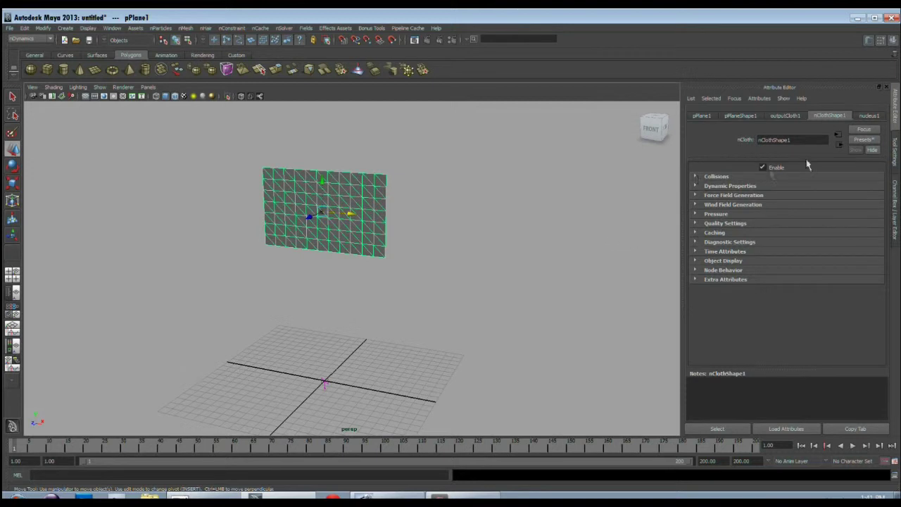
left_click(695, 177)
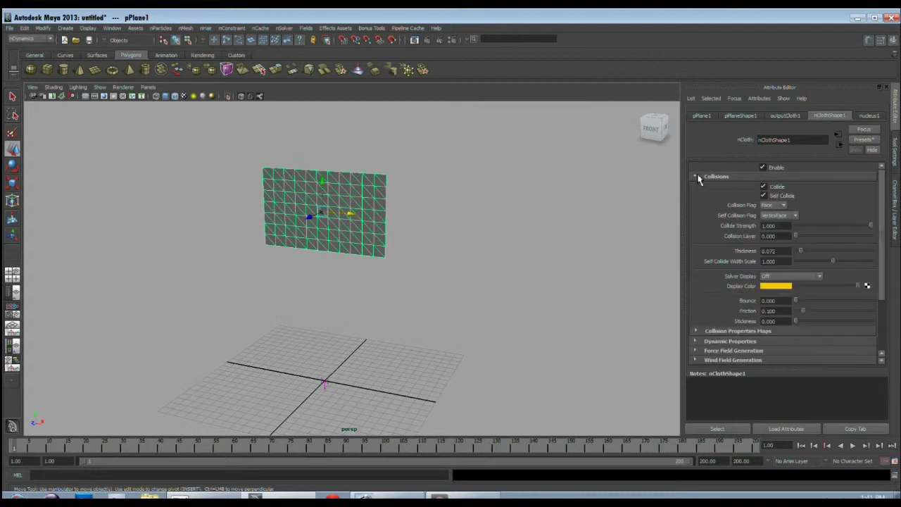
left_click(764, 195)
Apply a Transform nConstraint to all vertices along the four outer edges of the sign plane.
left_click(255, 176)
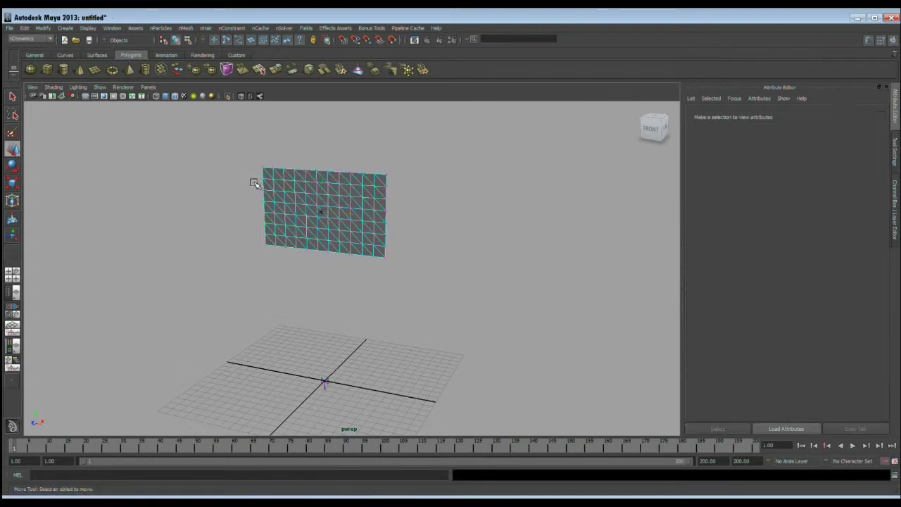
left_click_drag(257, 227, 269, 274, "alt")
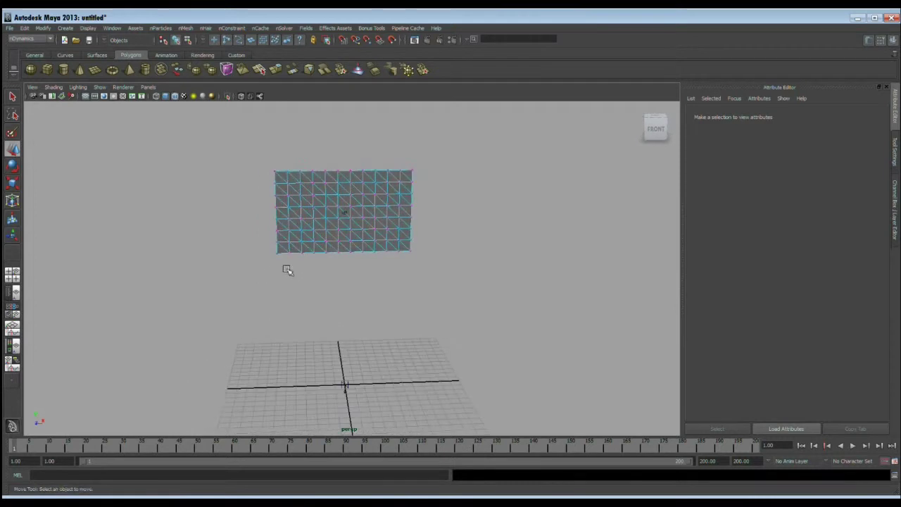
key("f")
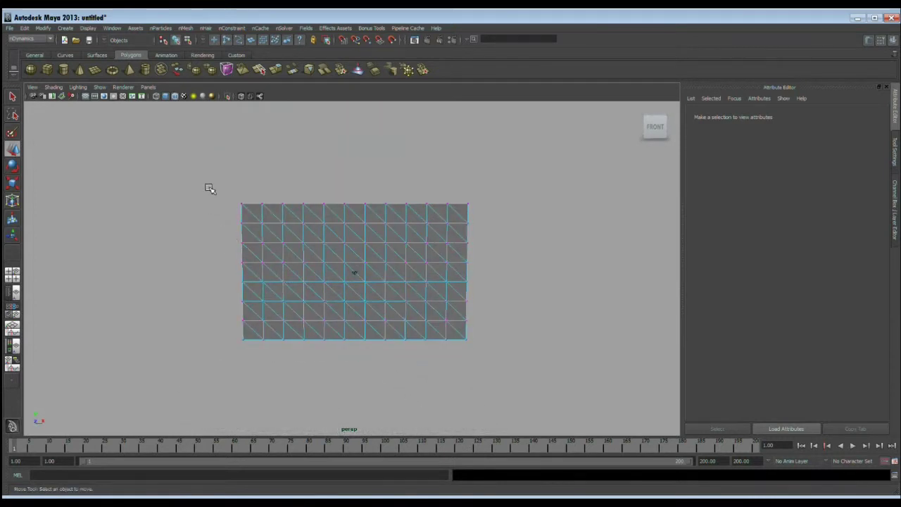
left_click_drag(209, 189, 506, 211)
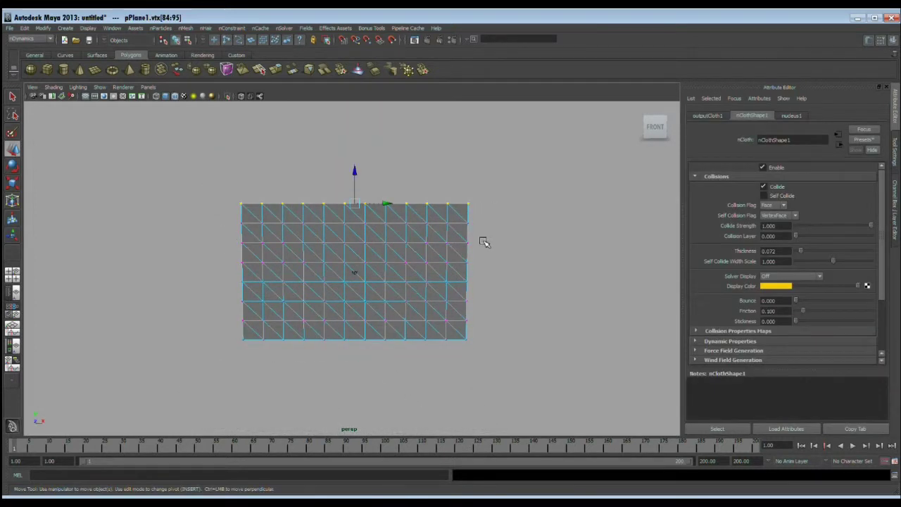
left_click_drag(467, 191, 489, 362, "shift")
left_click_drag(229, 338, 493, 378, "shift")
left_click_drag(214, 184, 246, 367, "shift")
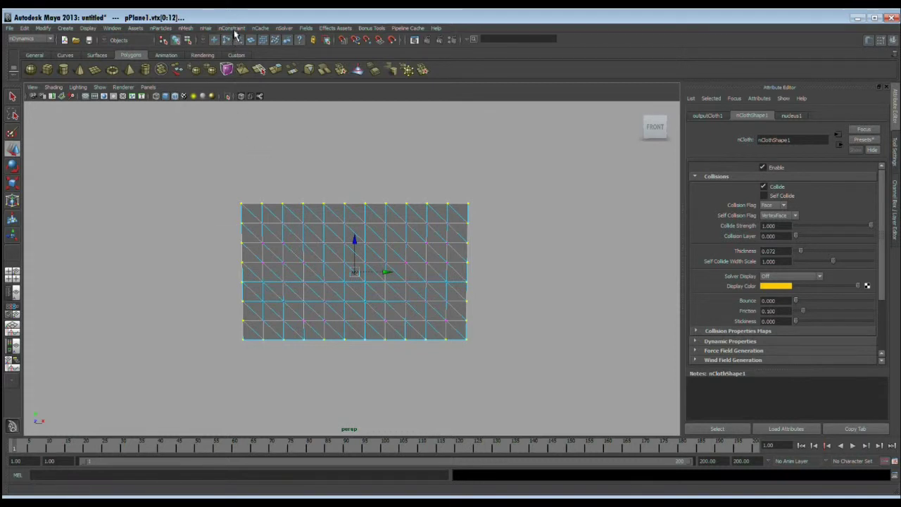
left_click(233, 29)
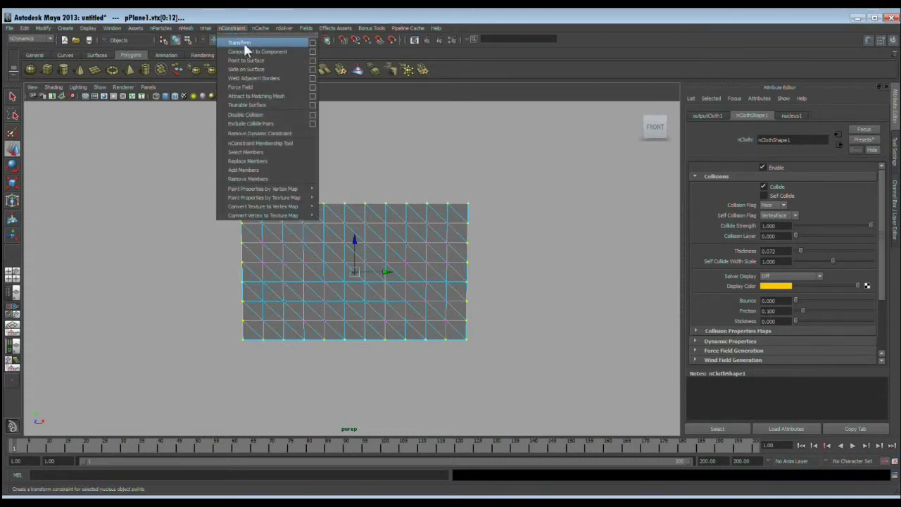
left_click(246, 48)
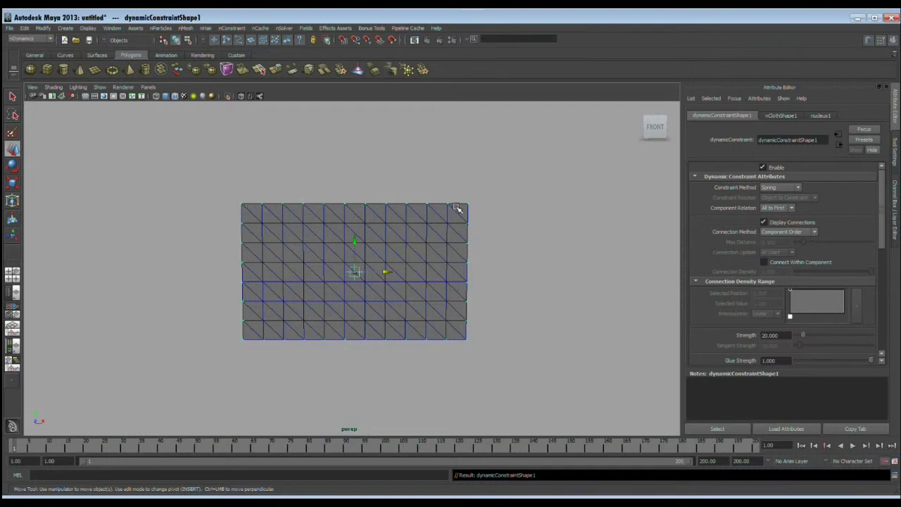
Deselect everything and play the simulation to check how the sign plane behaves with its border constrained.
left_click(658, 396)
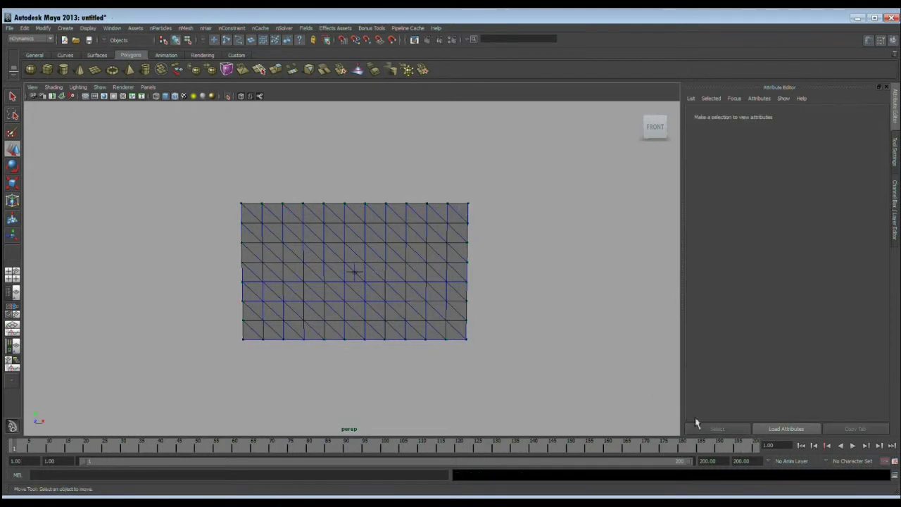
left_click(852, 445)
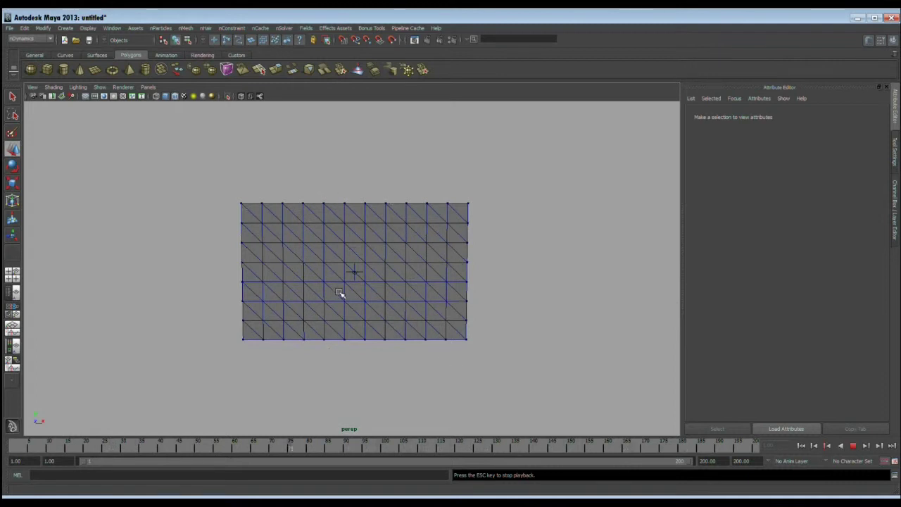
key("Escape")
Create a polygon sphere and move it well in front of the sign plane, to about Y 14.3 and Z 31.1.
left_click_drag(383, 289, 422, 314, "alt")
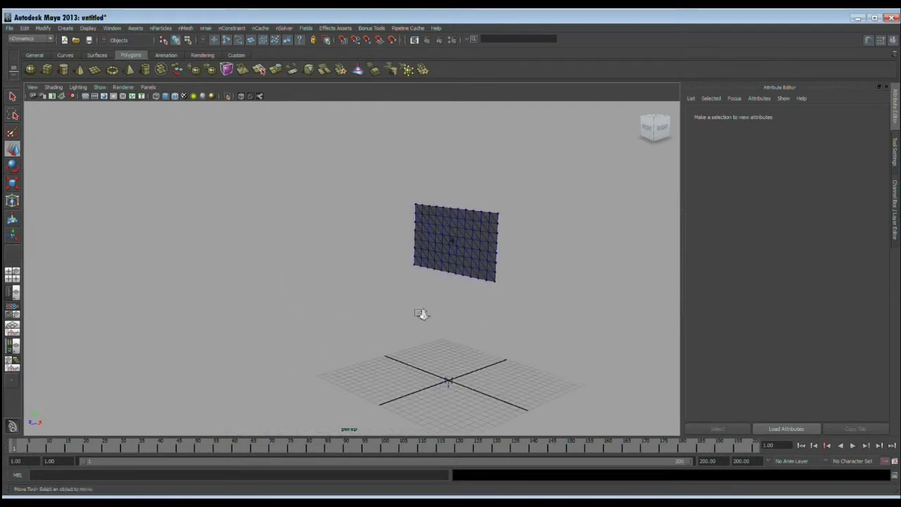
right_click_drag(422, 314, 529, 330, "alt")
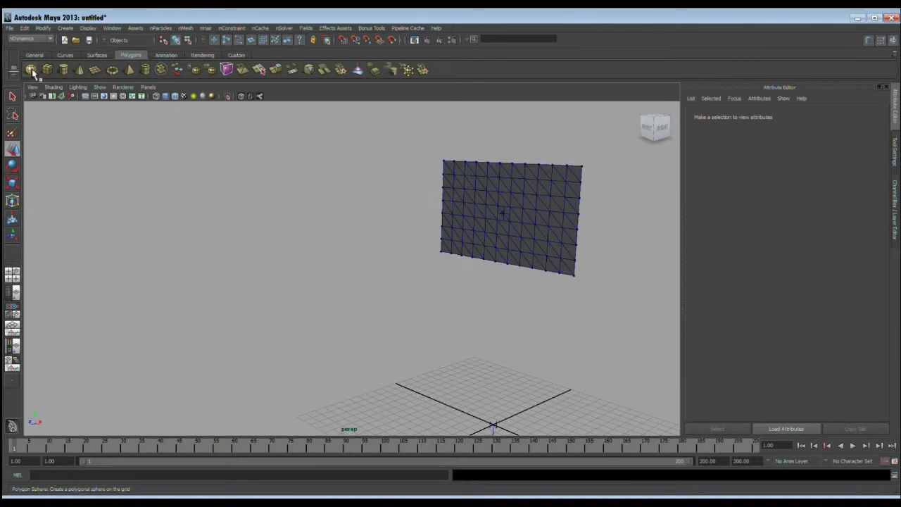
left_click(31, 69)
left_click_drag(516, 403, 607, 351, "alt")
left_click_drag(500, 394, 224, 300)
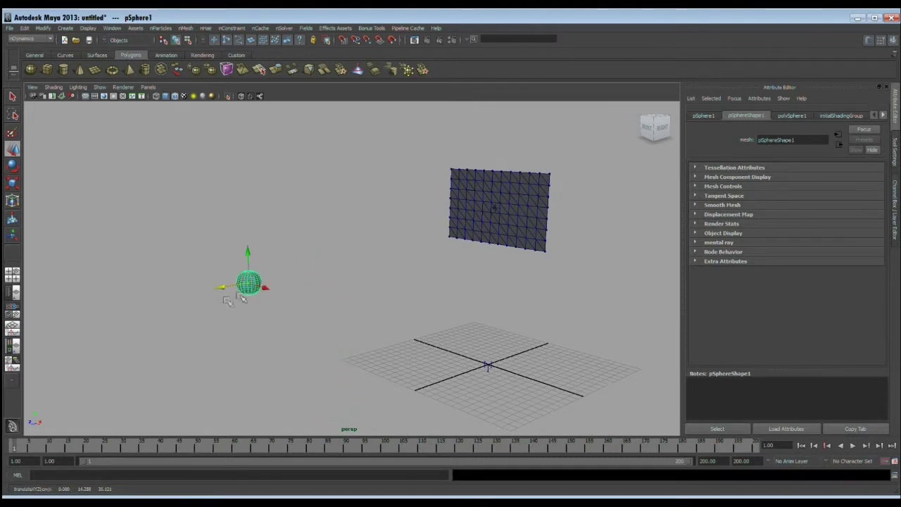
Make the sphere an active rigid body with the Dynamics tools and show its rigid body attributes.
left_click(29, 39)
left_click(33, 59)
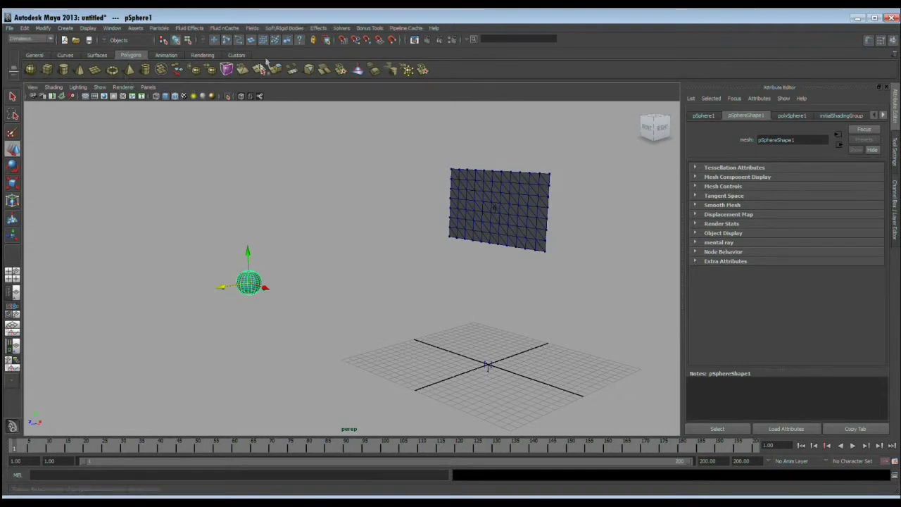
left_click(285, 28)
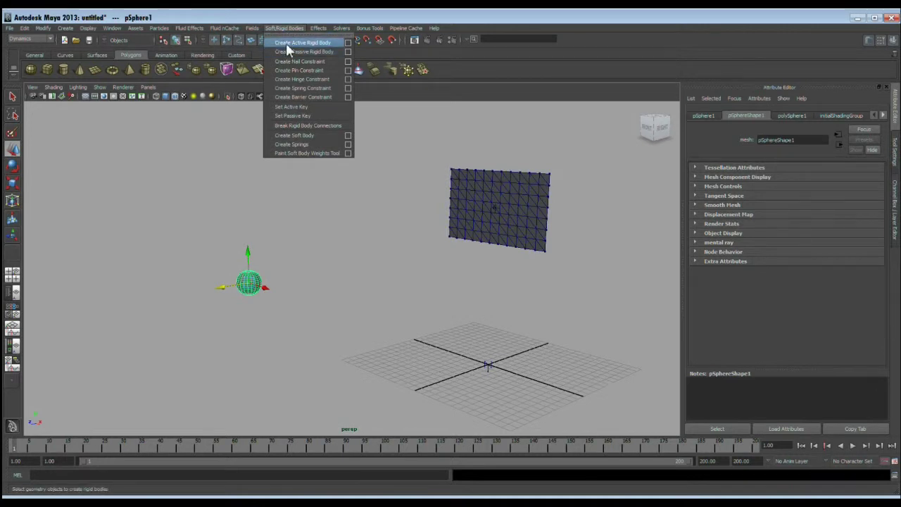
left_click(286, 43)
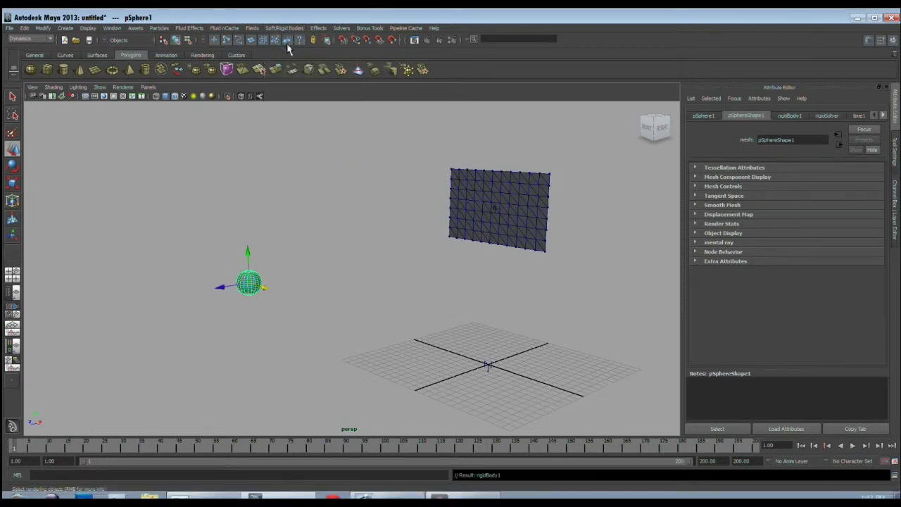
left_click(792, 117)
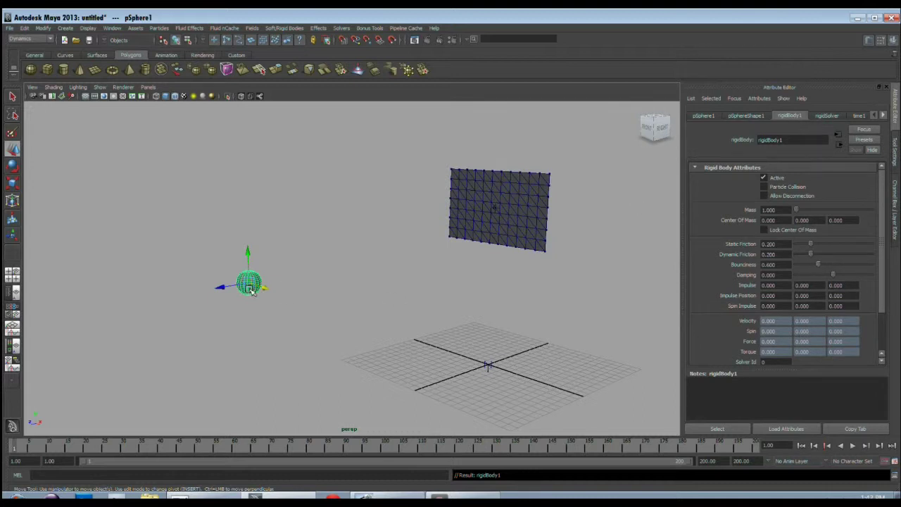
Set the sphere's rigid body Initial Velocity Z to -20 and test its flight by playing the simulation.
key("ctrl+a")
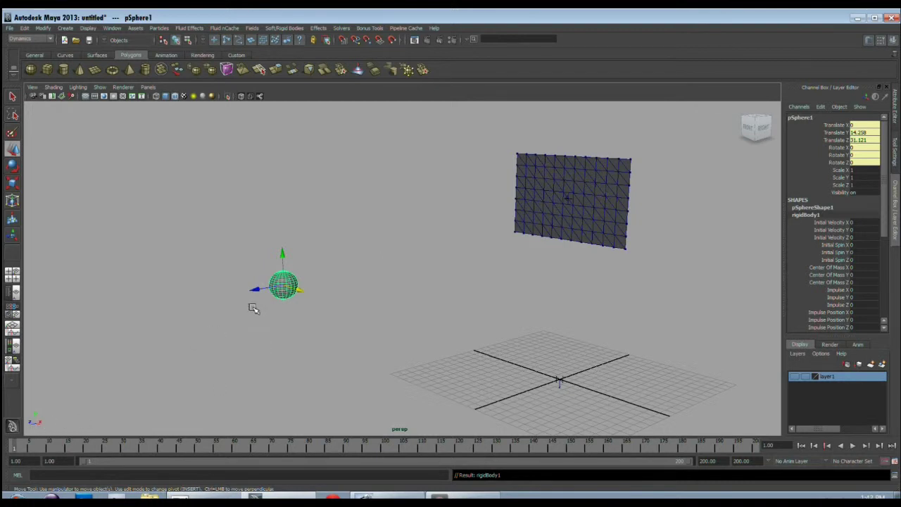
left_click(831, 239)
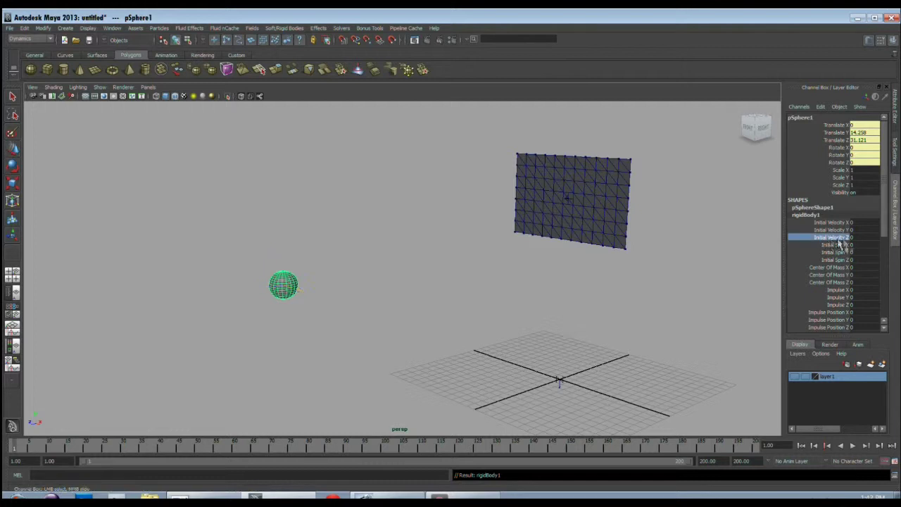
double_click(859, 238)
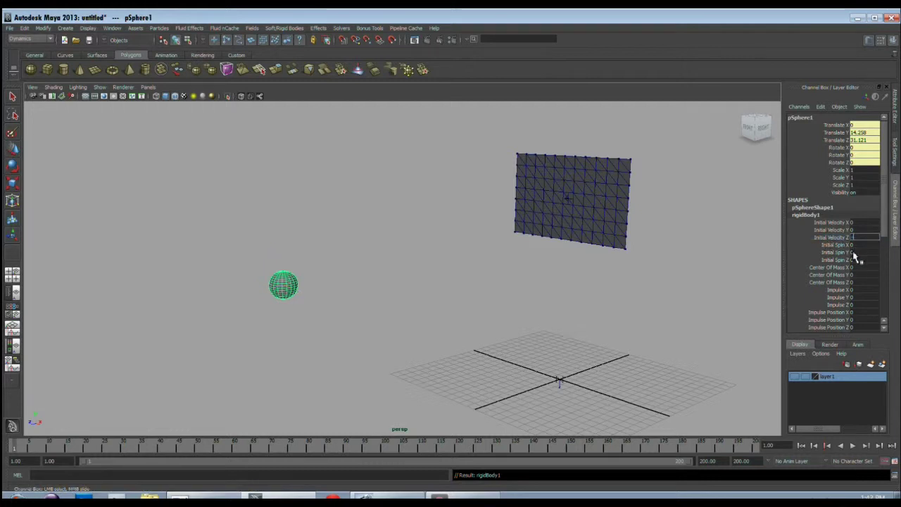
type("-20")
key("Return")
left_click(853, 446)
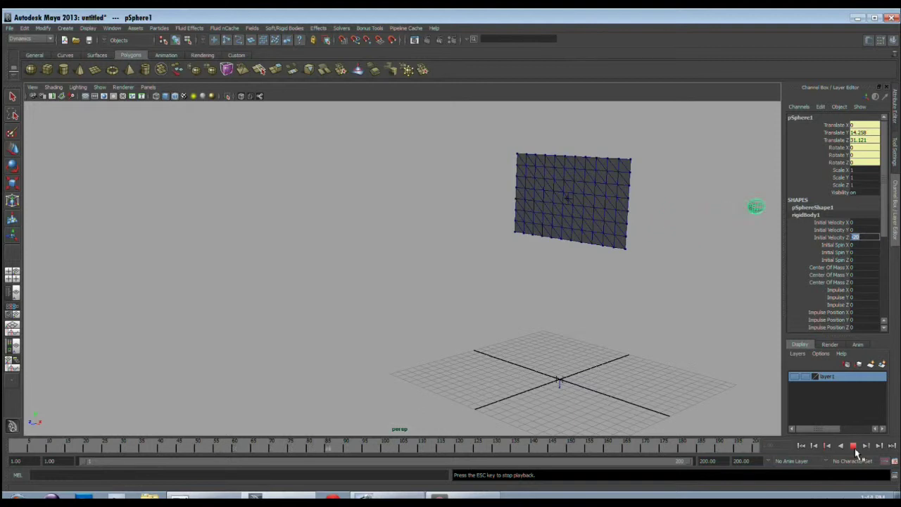
left_click(854, 448)
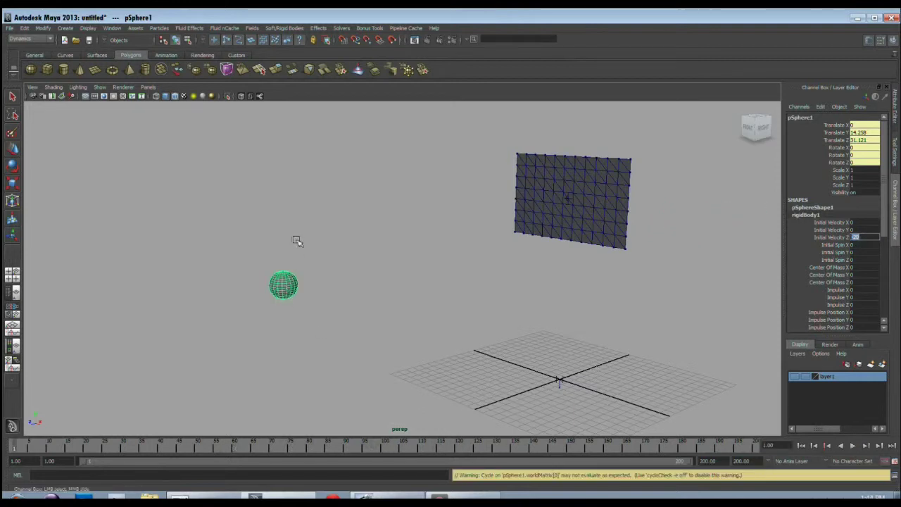
Add a Gravity field to the sphere and play the simulation to test its fall.
left_click(252, 28)
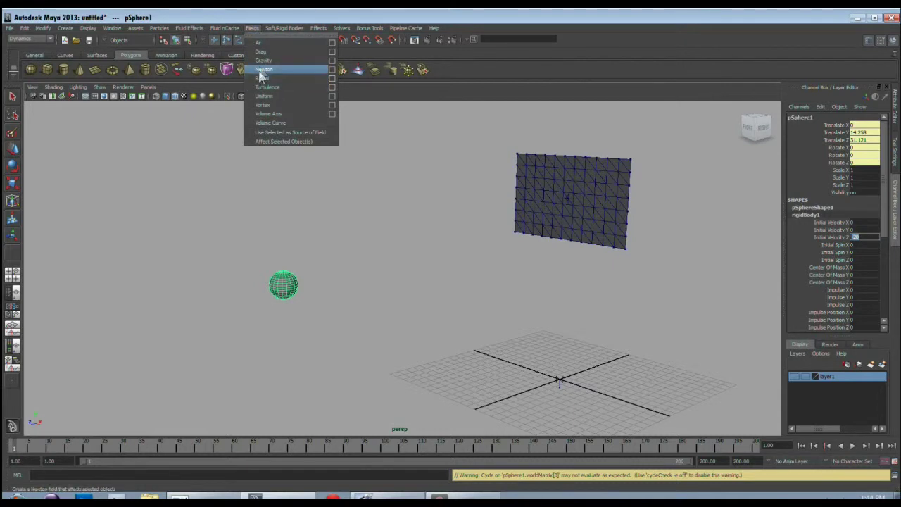
left_click(280, 61)
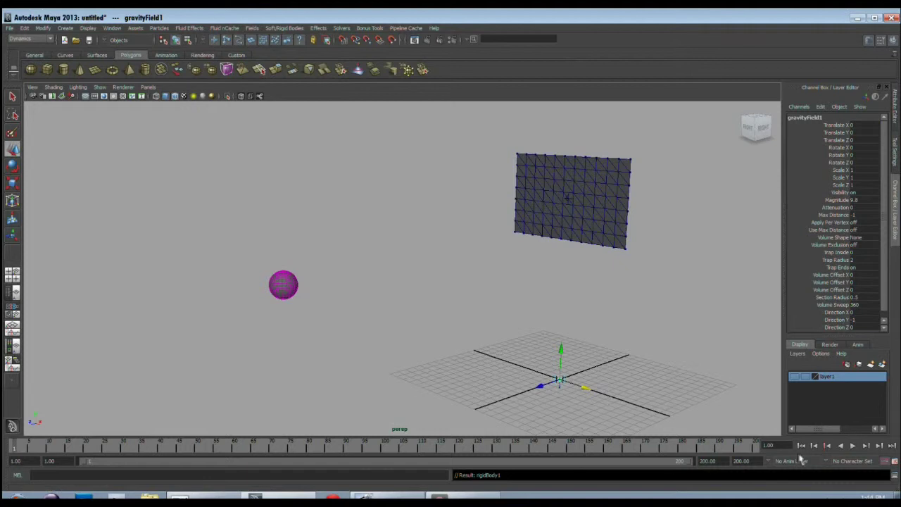
left_click(853, 446)
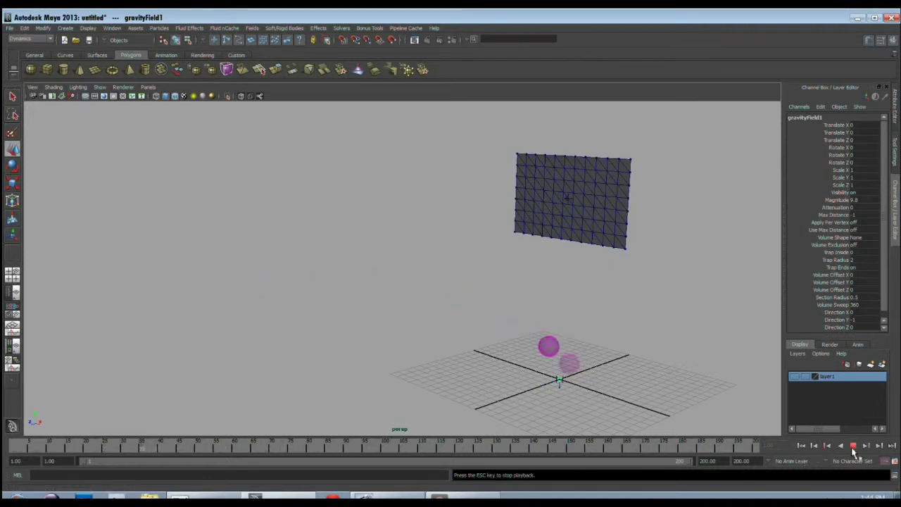
left_click(852, 447)
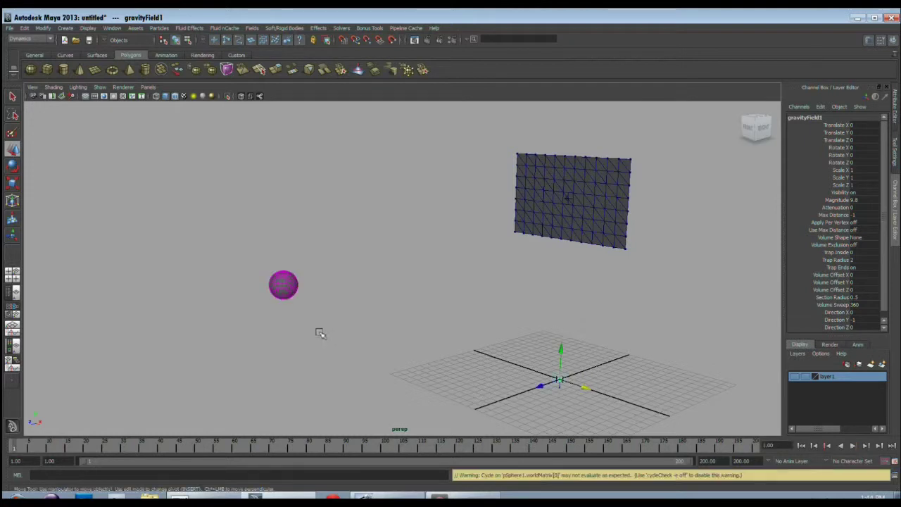
Set the sphere's rigid body Initial Velocity Y to 10 and play the simulation to check its arc.
left_click(277, 272)
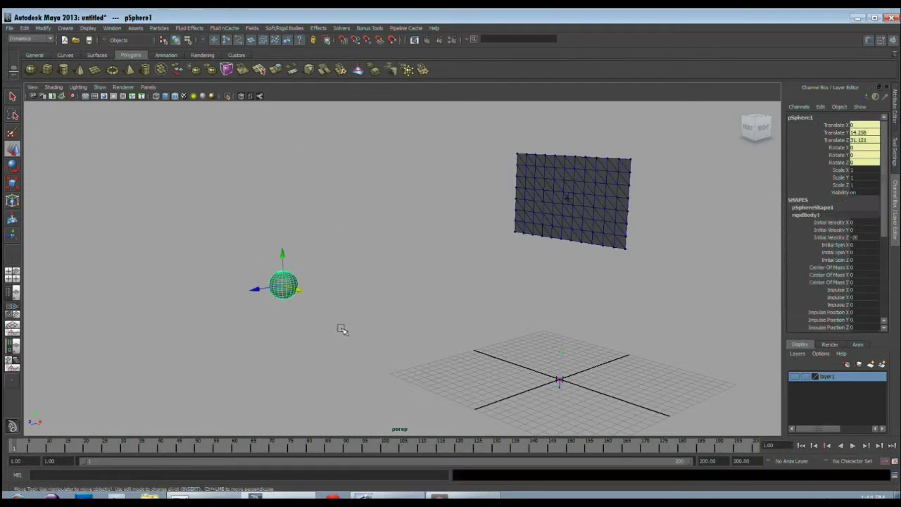
left_click(837, 230)
left_click(859, 230)
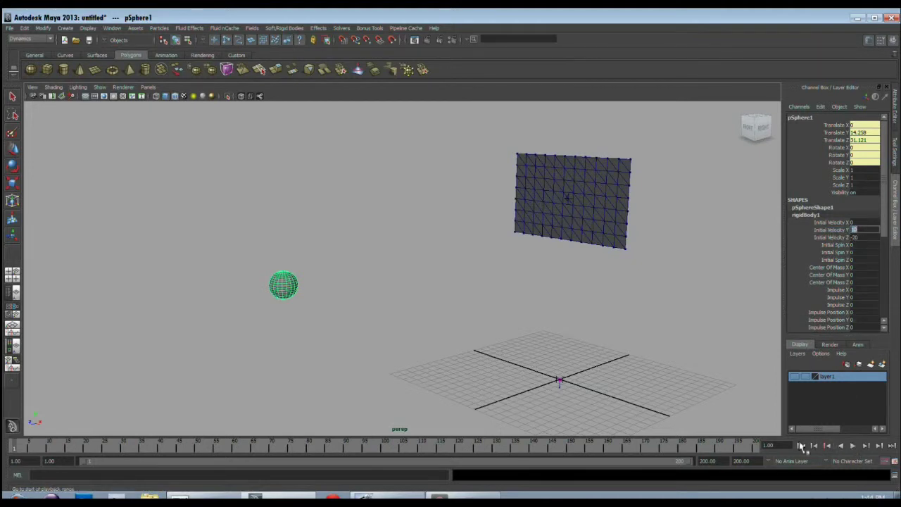
left_click(854, 447)
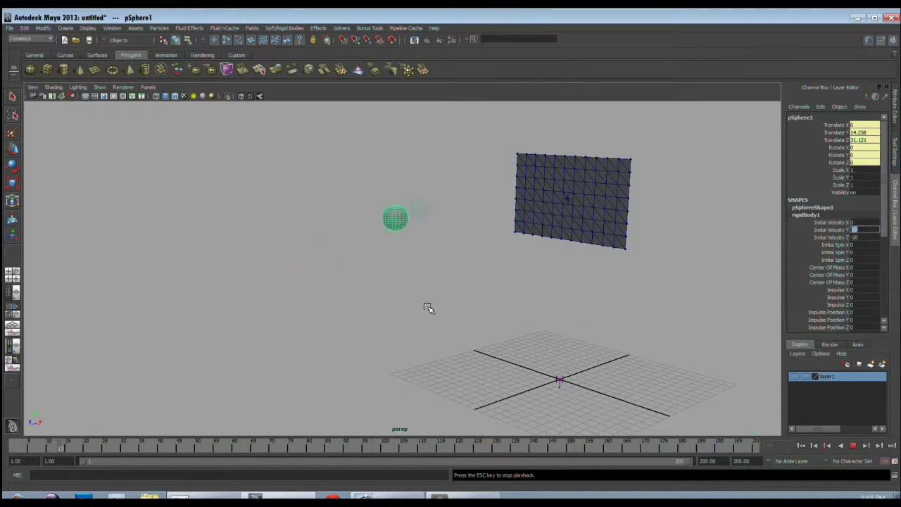
key("Escape")
Make the sphere an nDynamics passive collider so that it collides with the cloth sign plane.
left_click(296, 306)
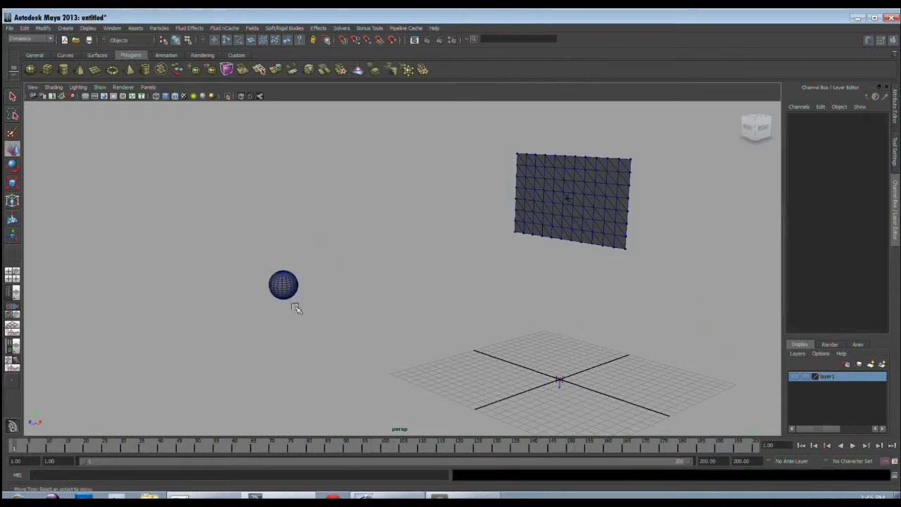
key("w")
left_click(293, 292)
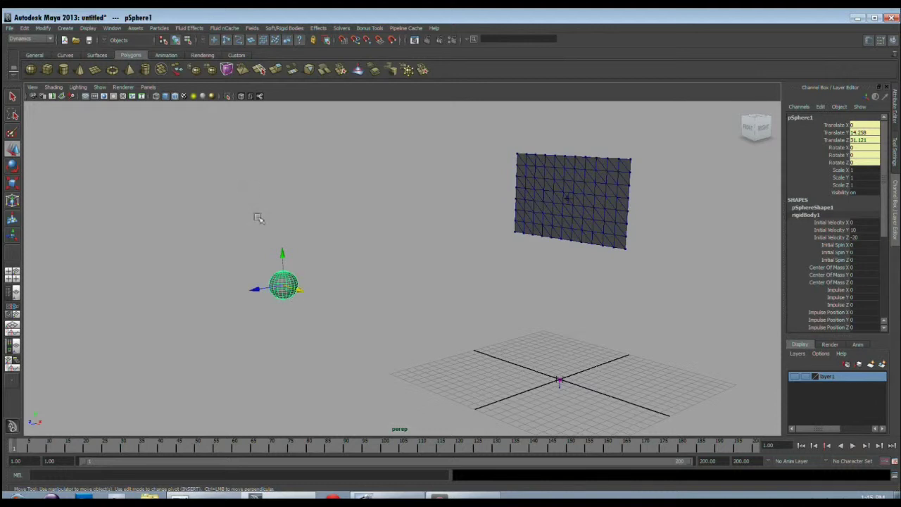
left_click(38, 40)
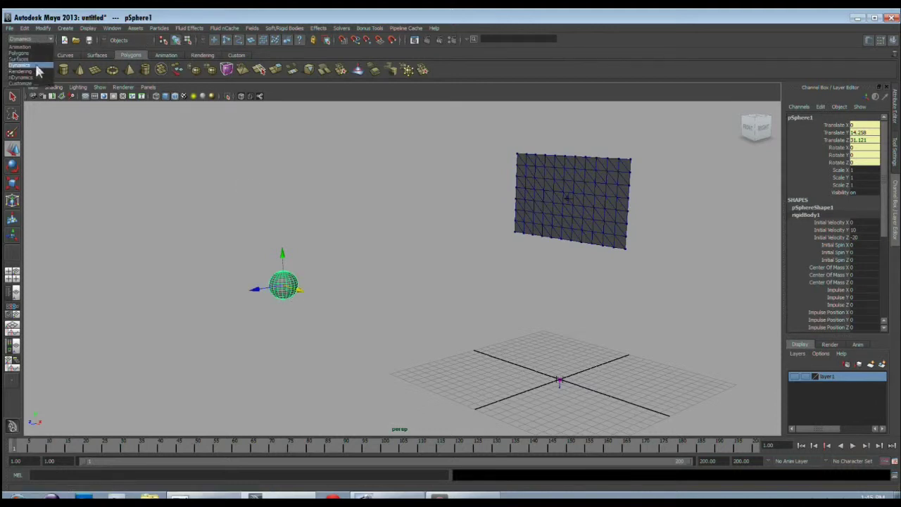
left_click(34, 76)
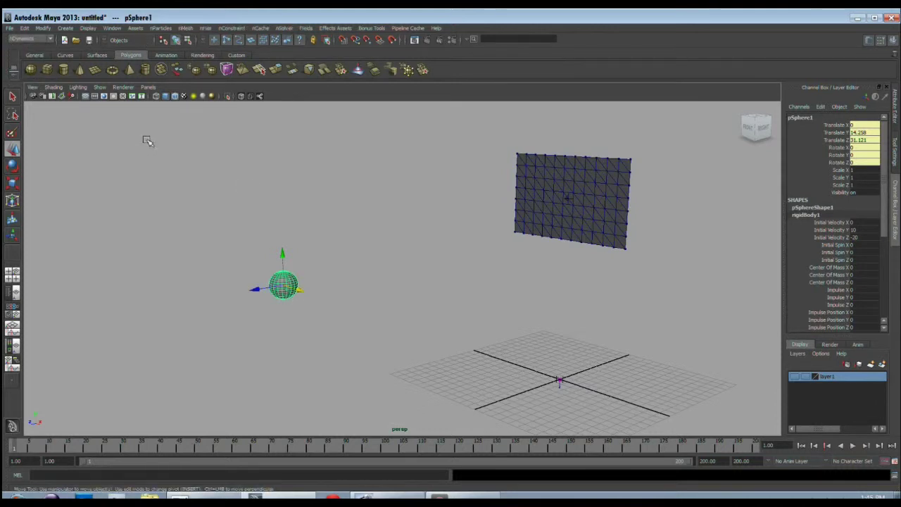
left_click(185, 29)
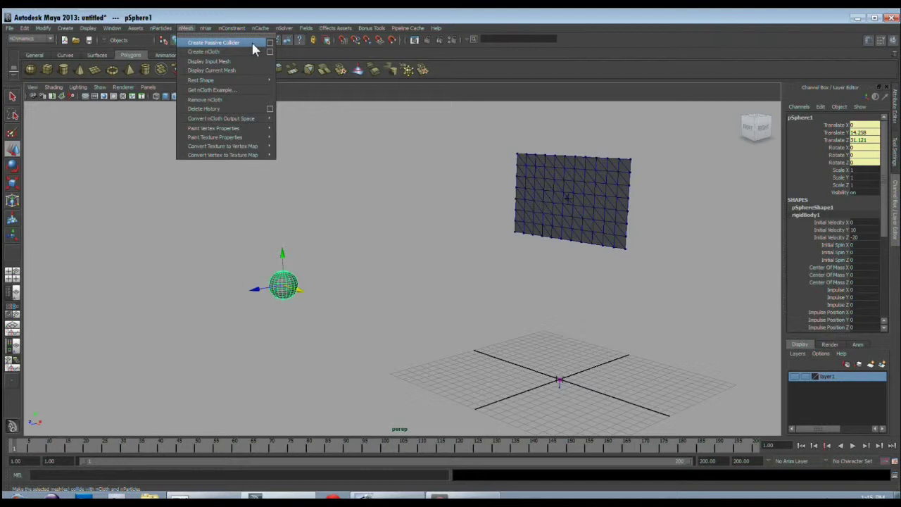
left_click(252, 43)
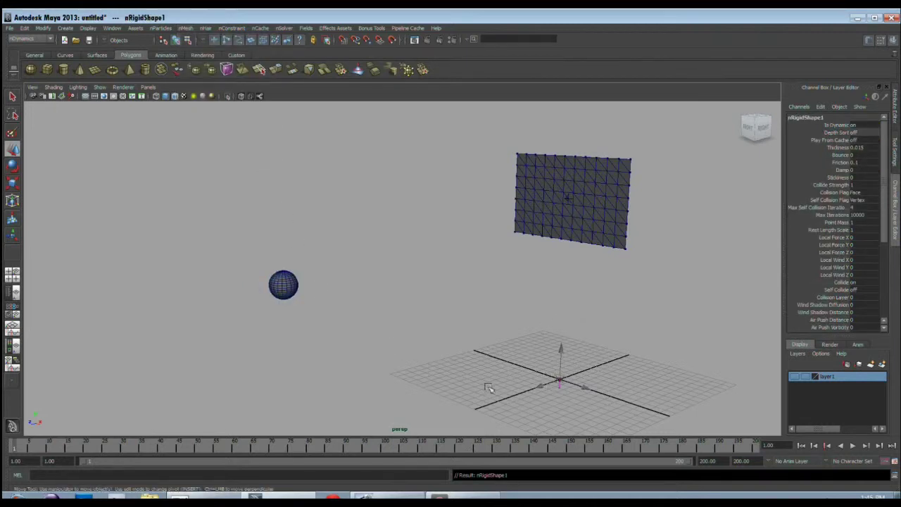
Play the simulation twice to examine the sphere's impact on the sign plane from both sides, then rewind to the first frame.
left_click(286, 284)
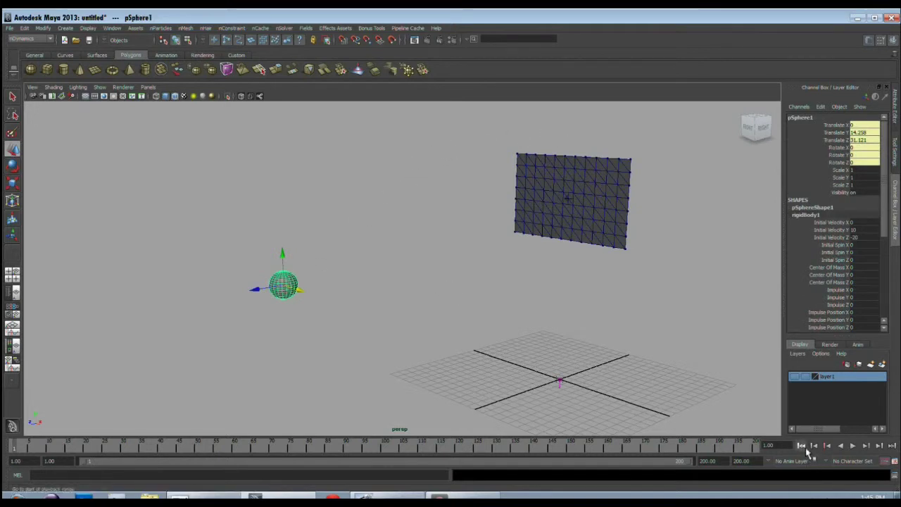
left_click(853, 447)
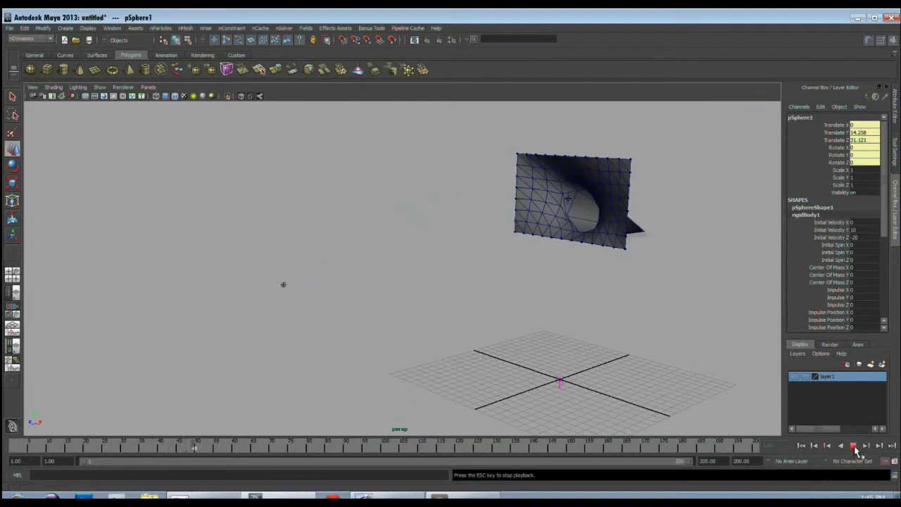
left_click(854, 446)
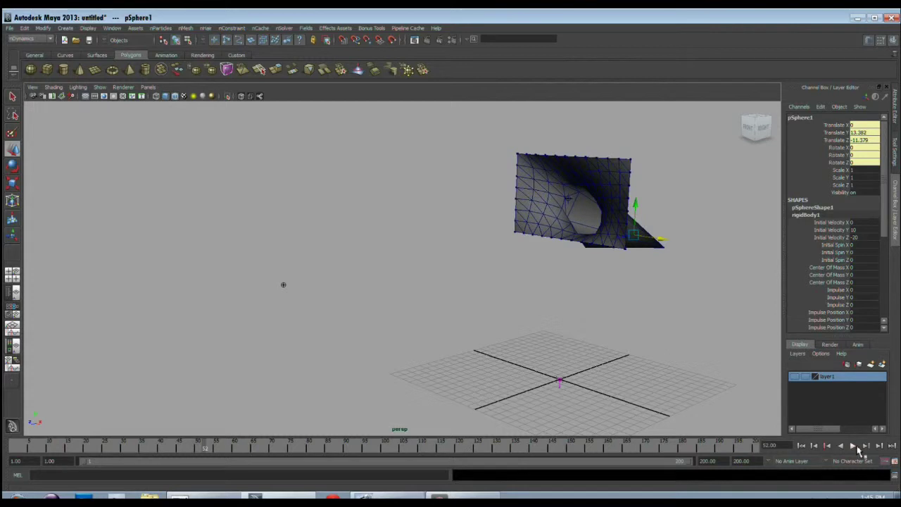
left_click_drag(644, 329, 480, 346, "alt")
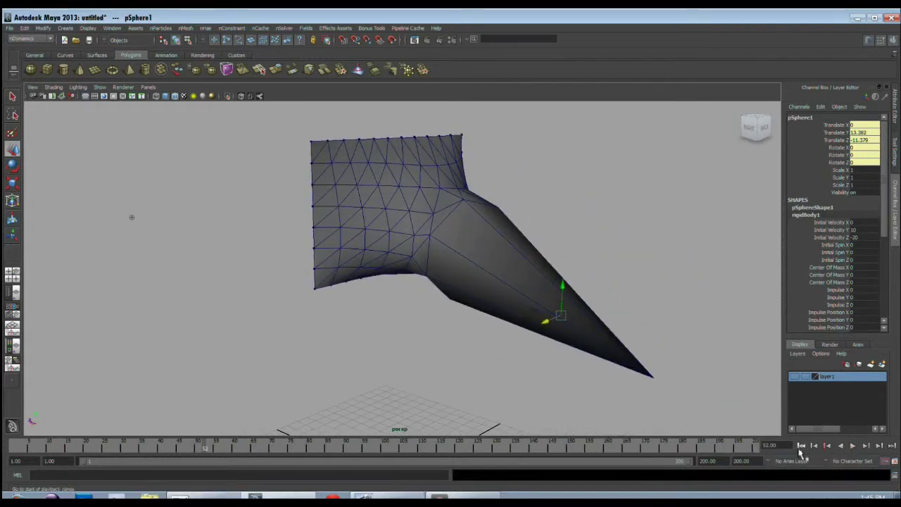
left_click(802, 446)
left_click(853, 447)
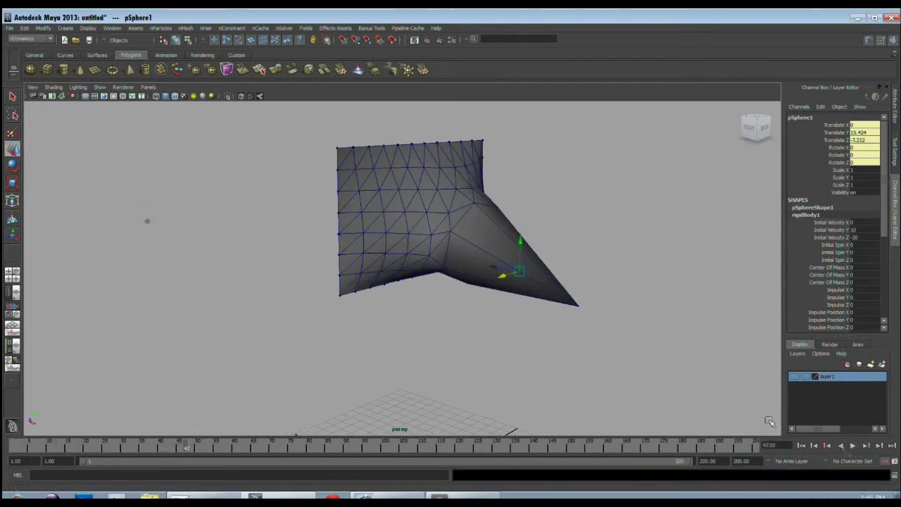
left_click(853, 446)
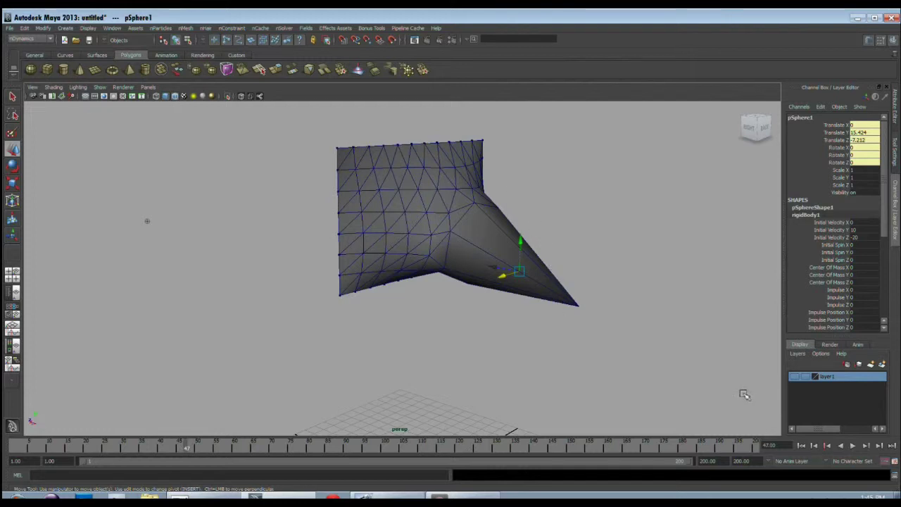
left_click(801, 445)
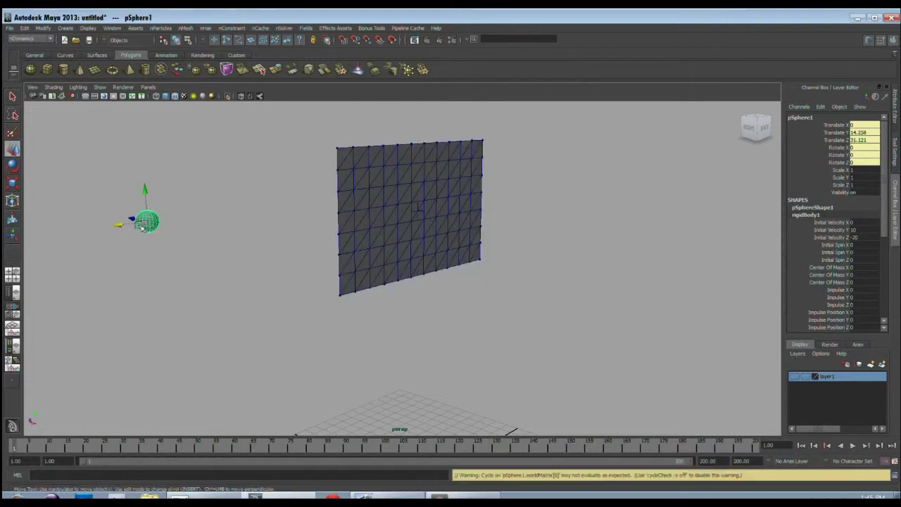
Apply a Tearable Surface nConstraint to the sign plane, leaving Use Sets off.
left_click(421, 202)
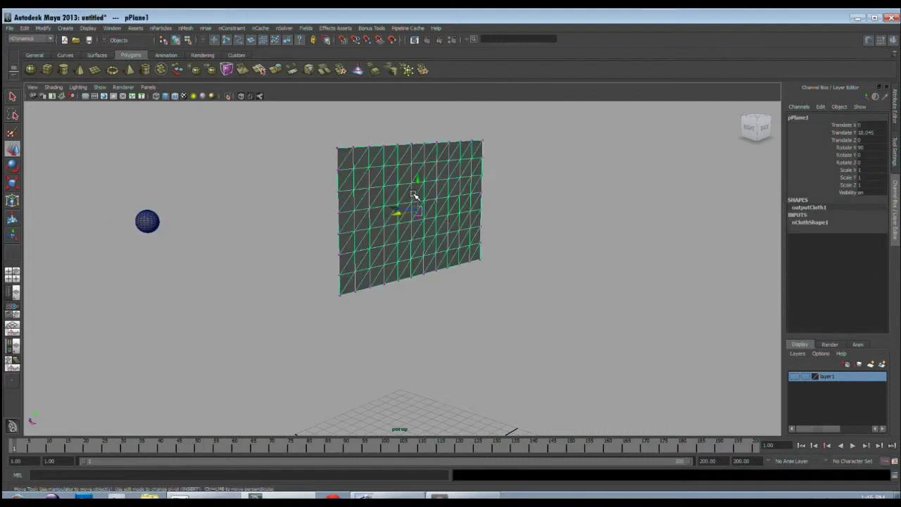
left_click(232, 29)
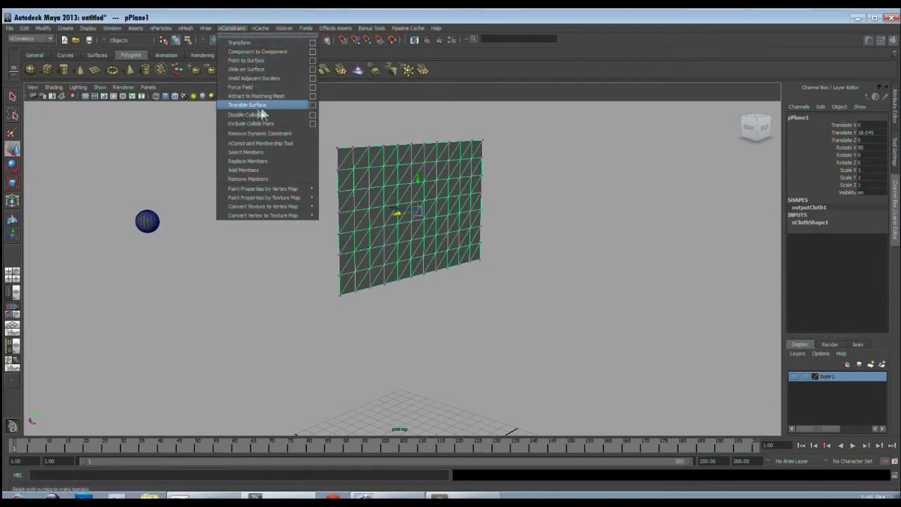
left_click(312, 106)
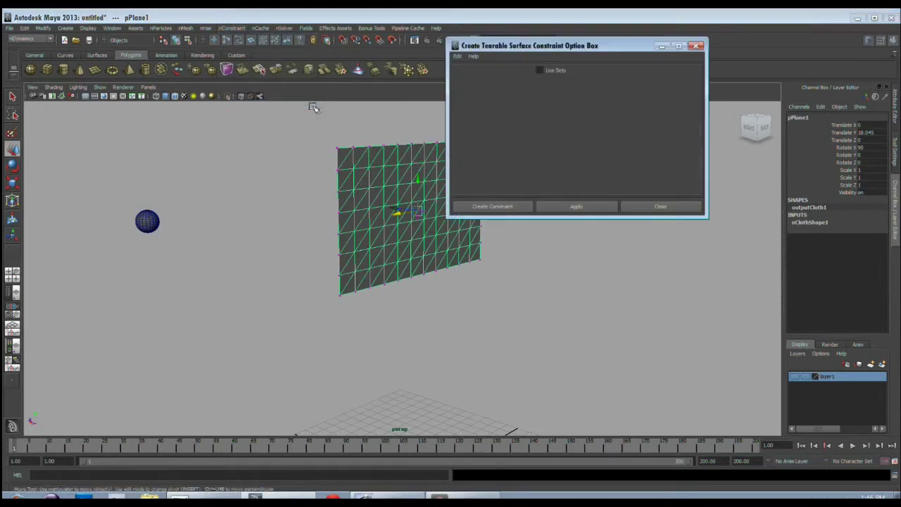
left_click(493, 207)
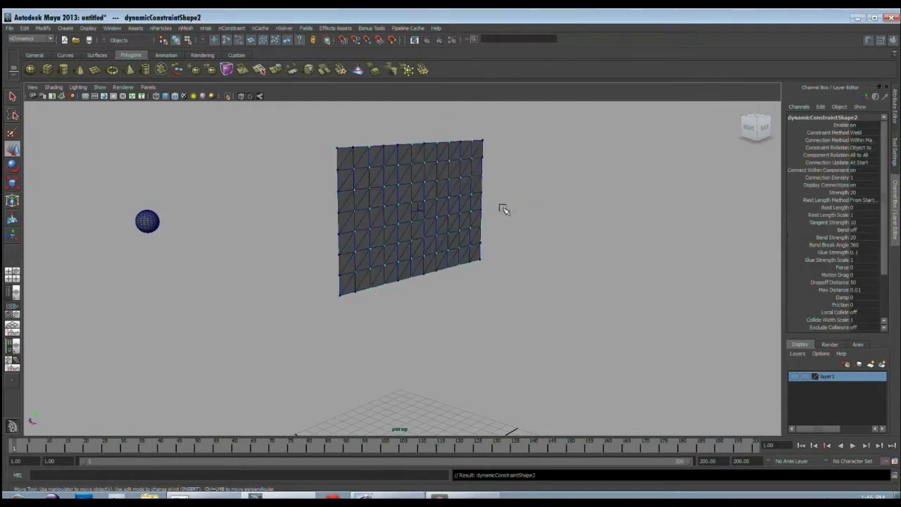
left_click_drag(472, 288, 400, 312, "alt")
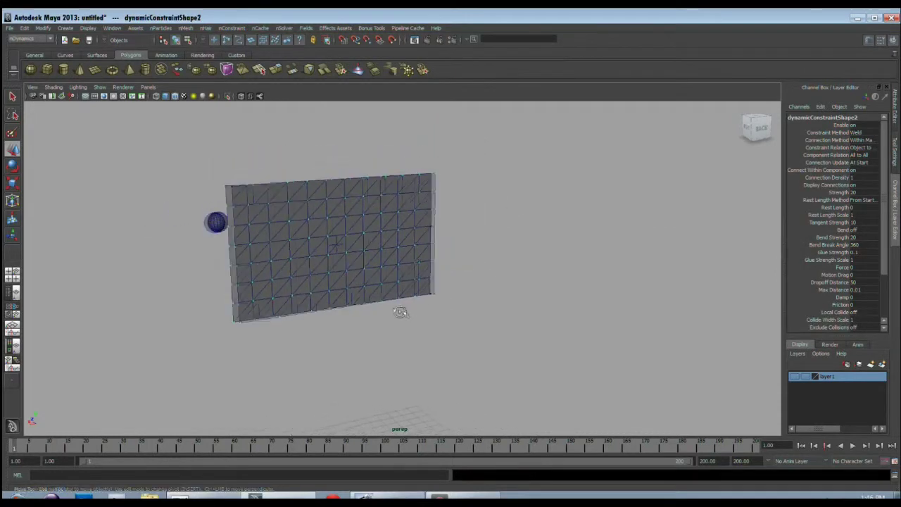
right_click_drag(399, 312, 429, 330, "alt")
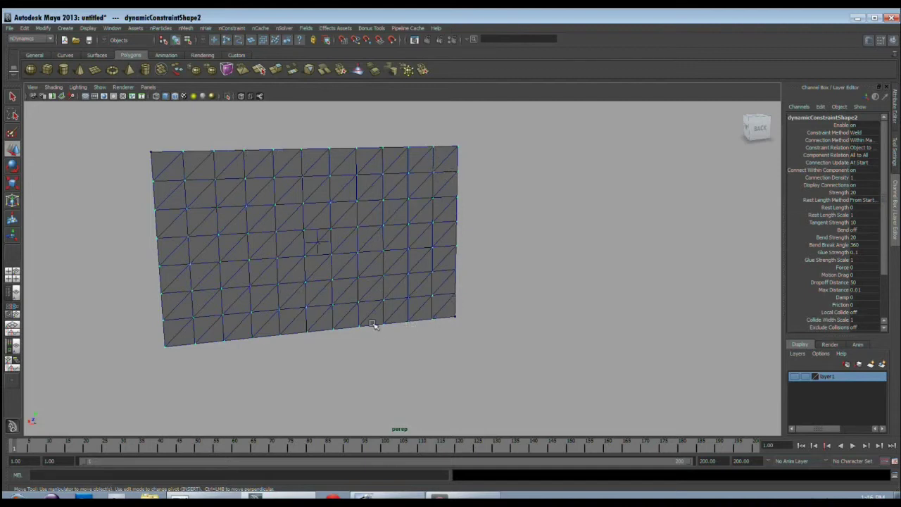
Play the simulation to examine how the sphere tears through the sign plane, then rewind to the first frame.
left_click_drag(494, 348, 682, 376, "alt")
left_click(729, 346)
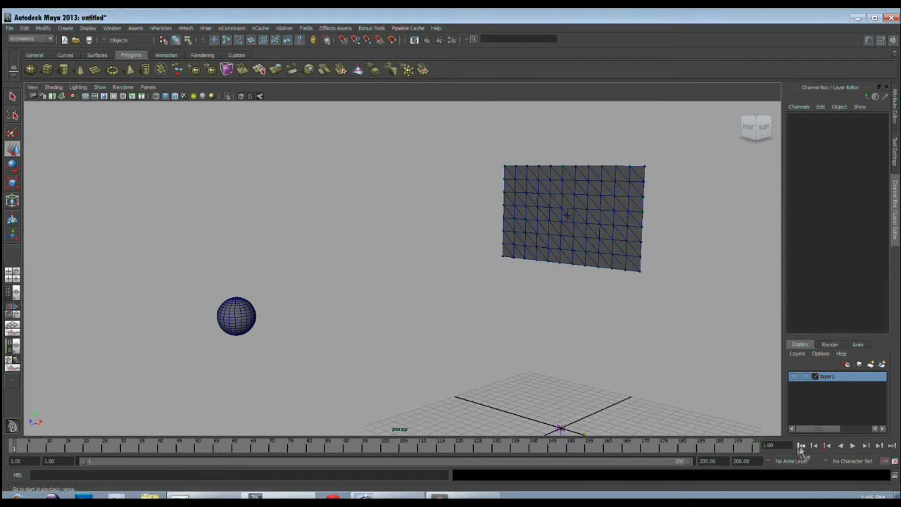
left_click(854, 448)
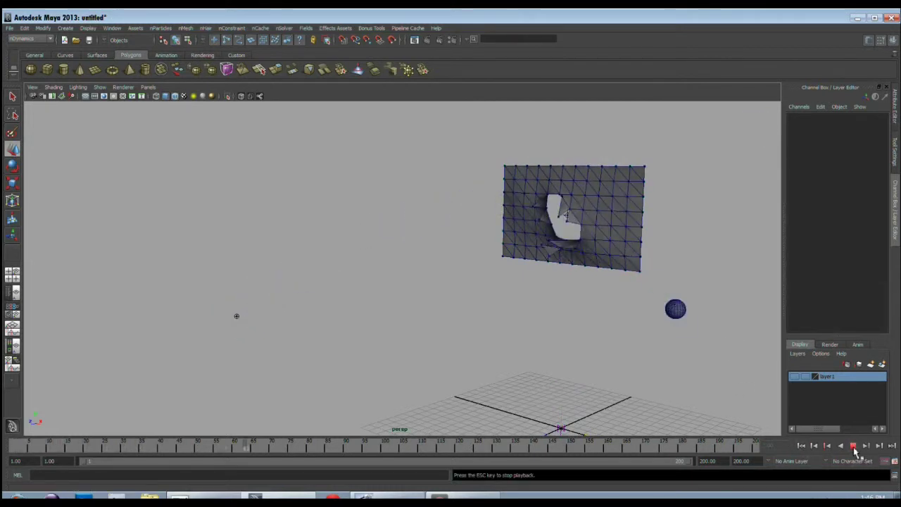
left_click(855, 447)
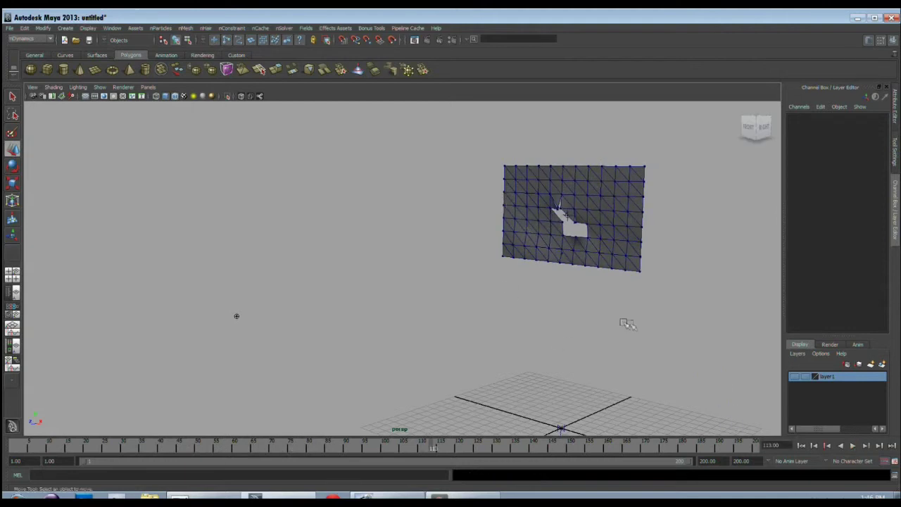
left_click(802, 446)
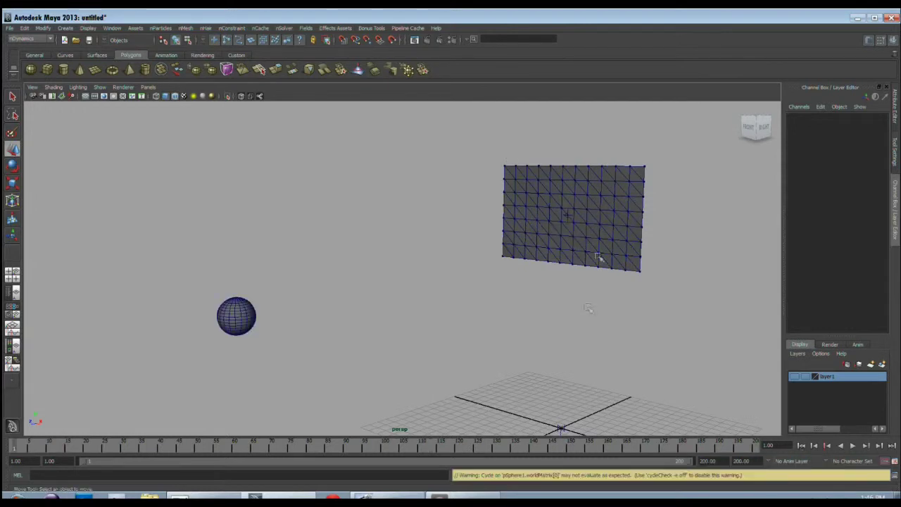
Assign a new Lambert material to the sign plane and connect a File texture to its Color.
left_click(583, 195)
left_click(202, 55)
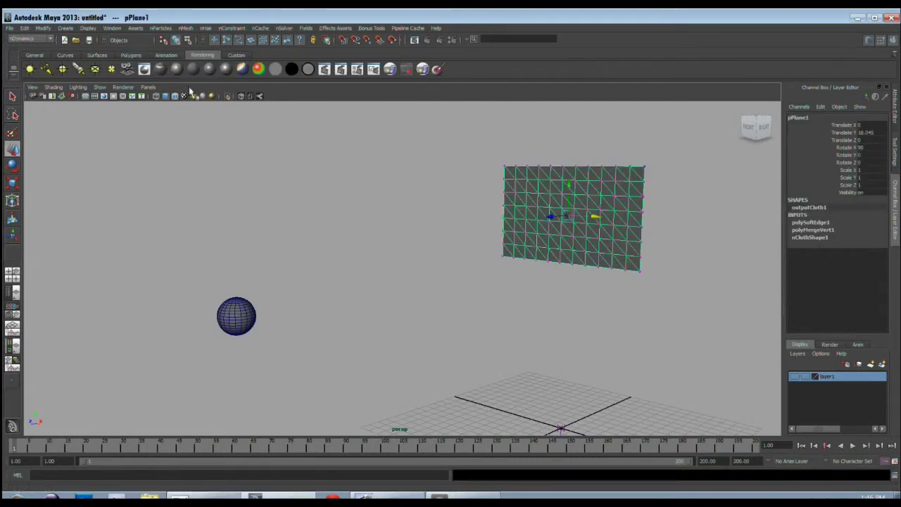
left_click(193, 70)
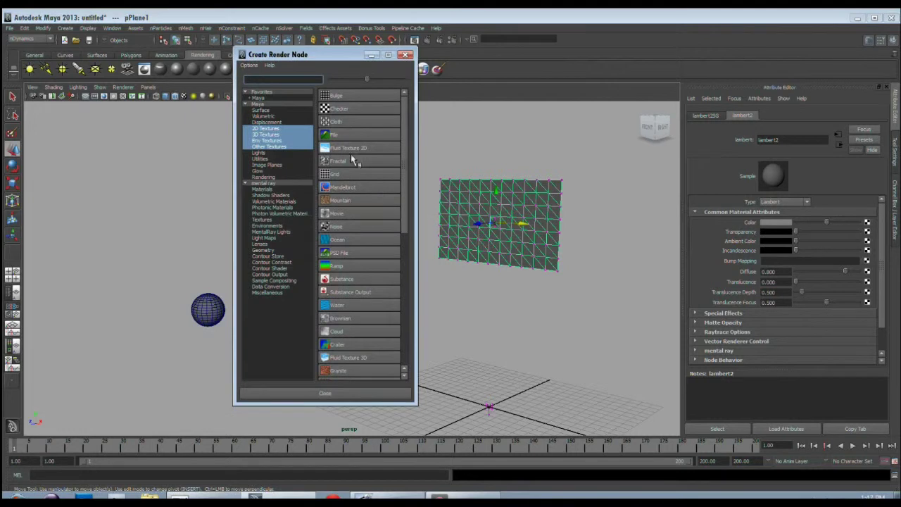
left_click(346, 139)
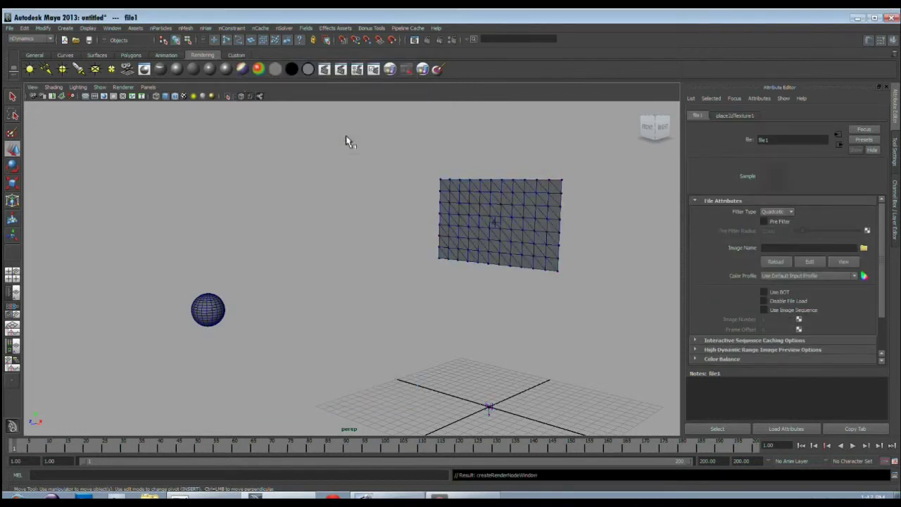
Load Picture 071.jpg from the Desktop as the file texture image and turn on textured display in the viewport.
left_click(864, 248)
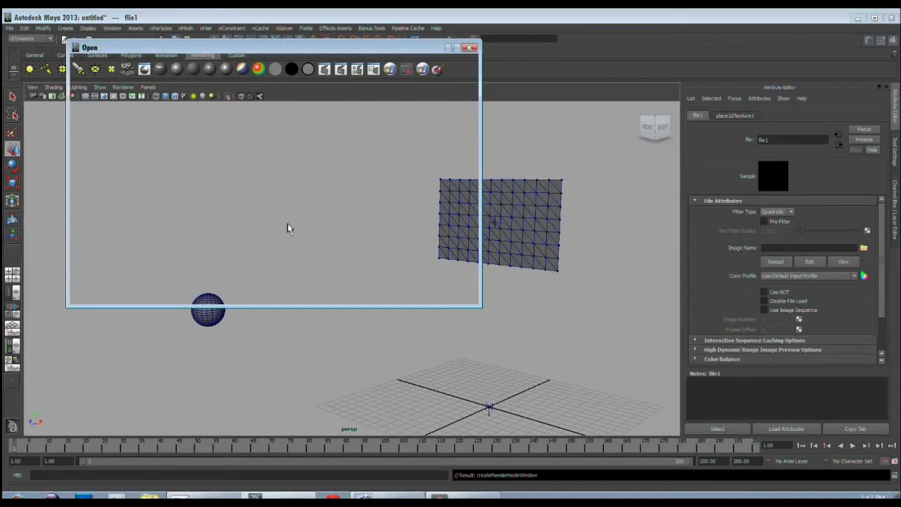
left_click(94, 93)
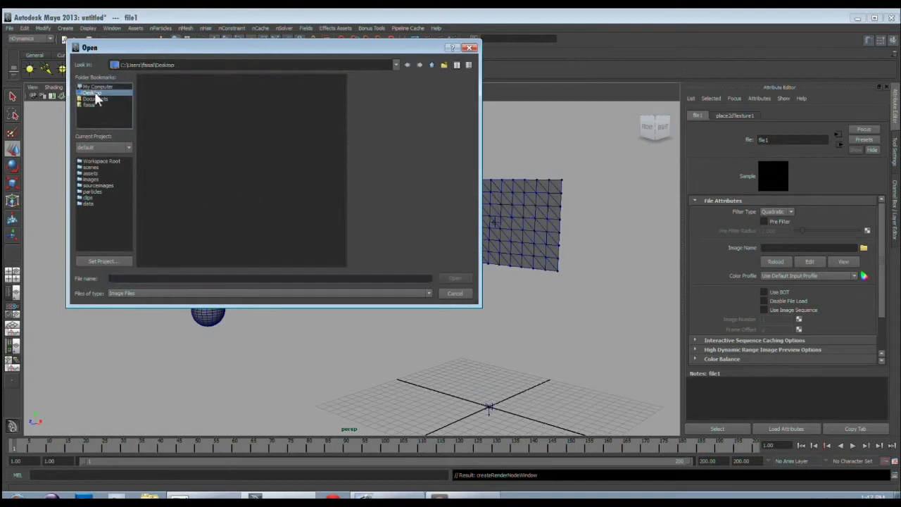
left_click(162, 109)
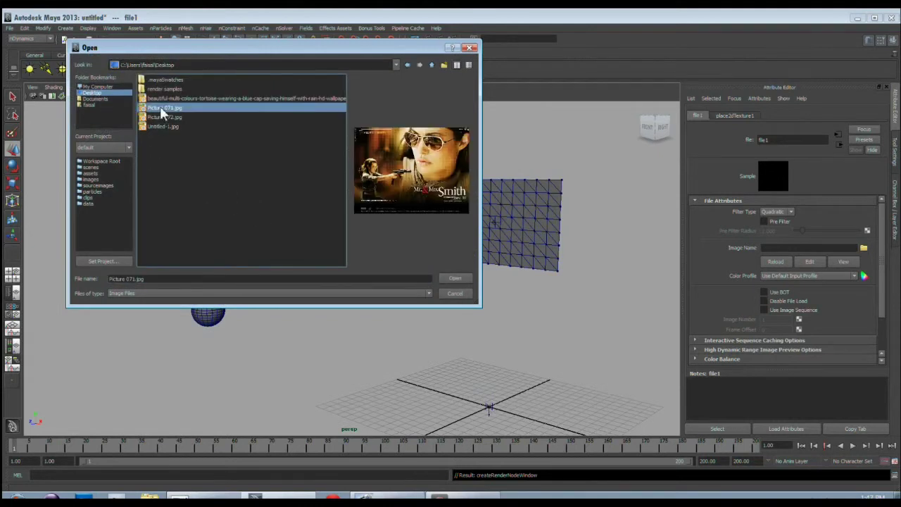
left_click(457, 280)
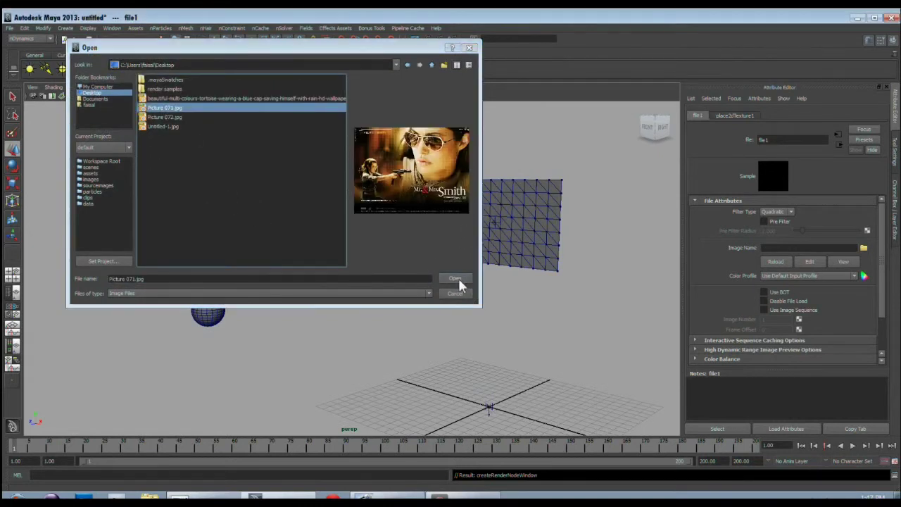
left_click(187, 96)
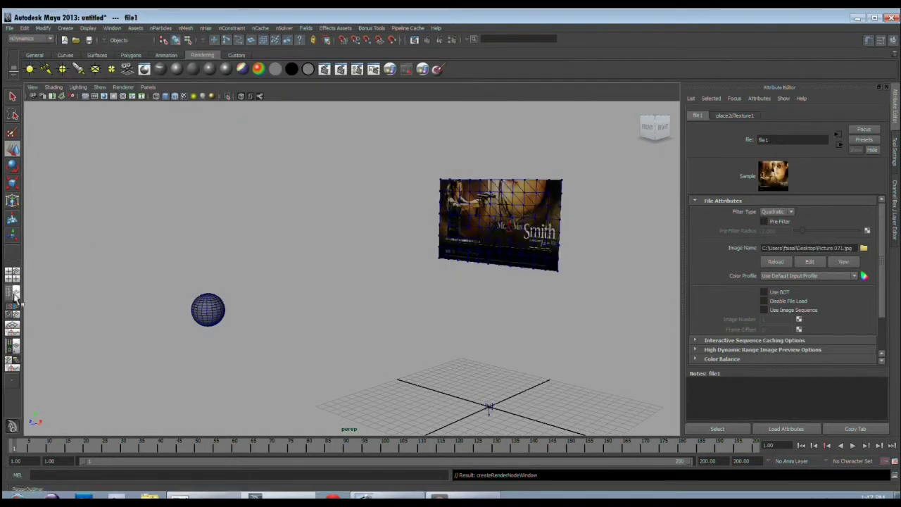
Select both dynamic constraints in the Outliner and hide them from the viewport.
left_click(13, 296)
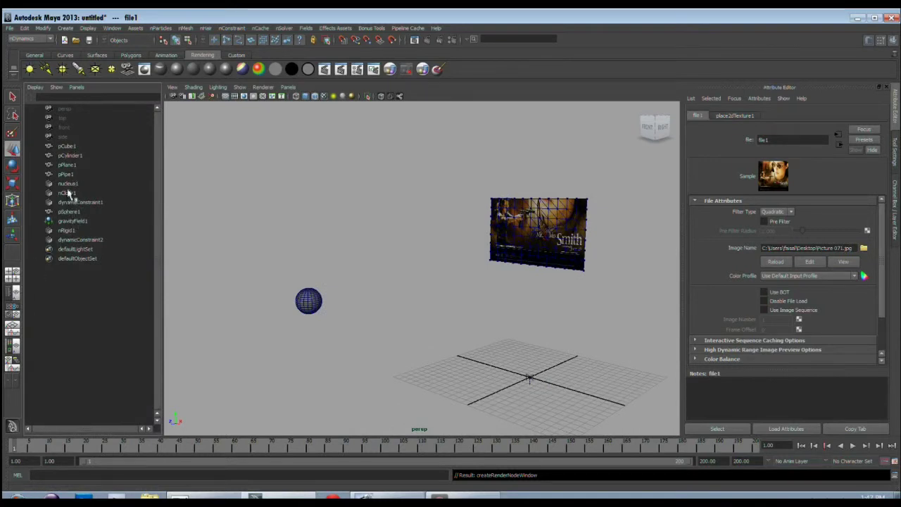
left_click(74, 240)
left_click(81, 203, "ctrl")
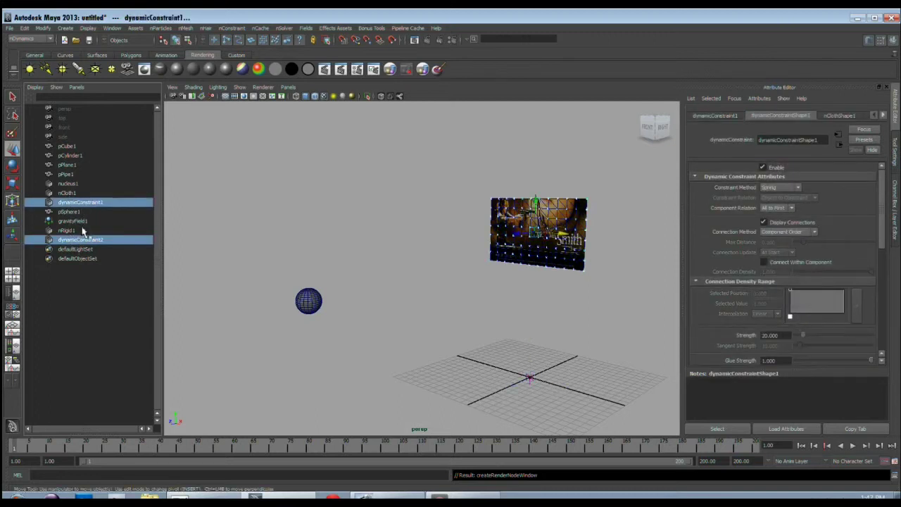
left_click(271, 274)
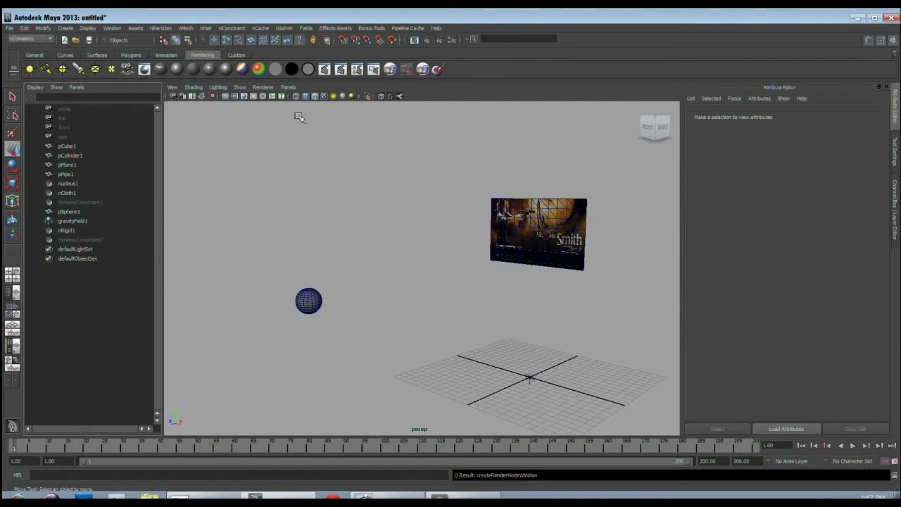
Turn off the wireframe overlay on shaded objects and show layer1 with the billboard frame and pole.
left_click(314, 96)
mouse_move(497, 297)
right_mouse_down("alt")
mouse_move(558, 324)
mouse_move(533, 320)
right_mouse_up("alt")
key("ctrl+a")
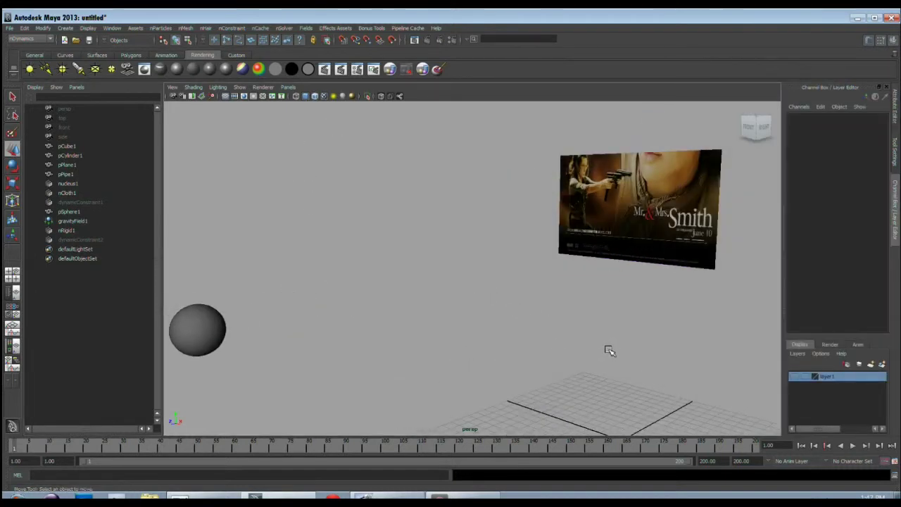
left_click(795, 377)
left_click_drag(697, 387, 715, 365, "alt")
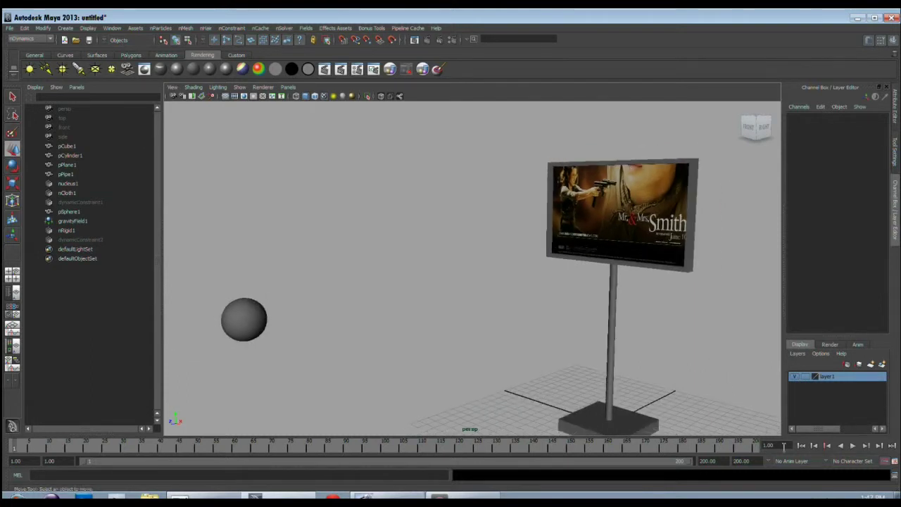
Play the simulation and examine the torn poster from the back of the billboard.
left_click(853, 446)
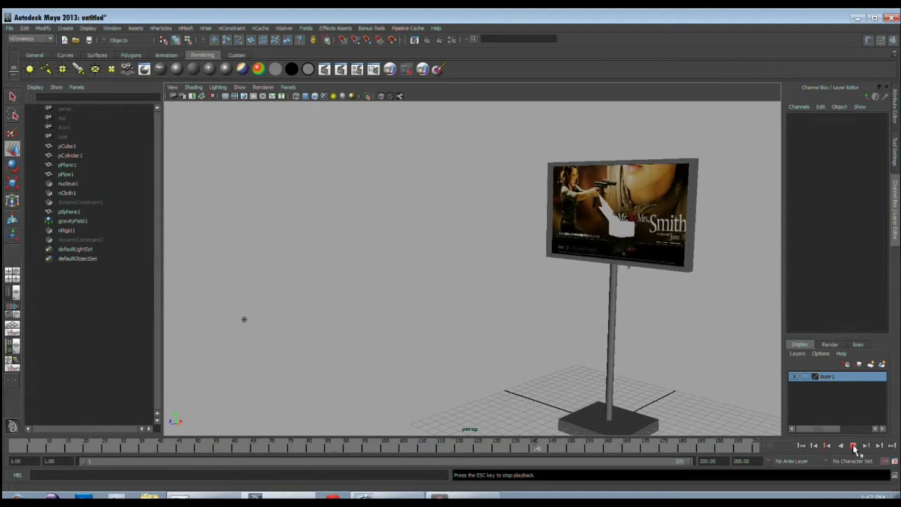
left_click(853, 446)
left_click_drag(774, 331, 519, 374, "alt")
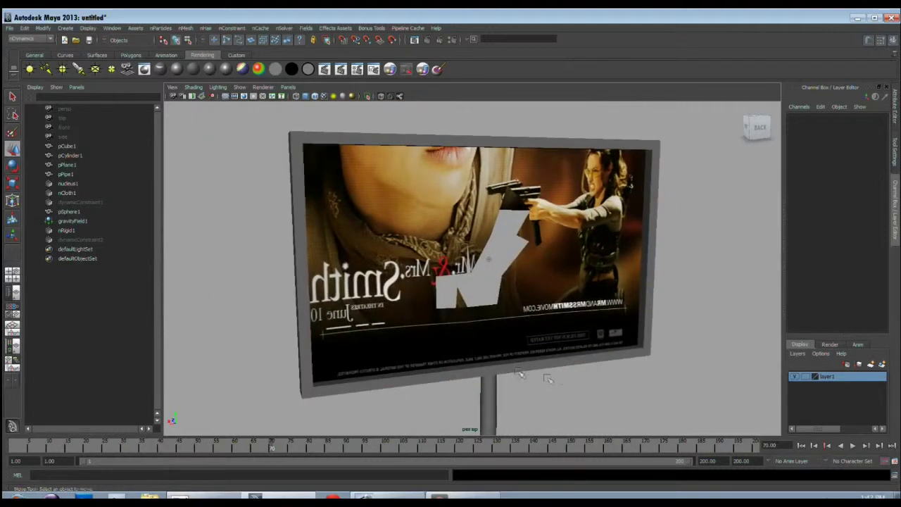
left_click(801, 446)
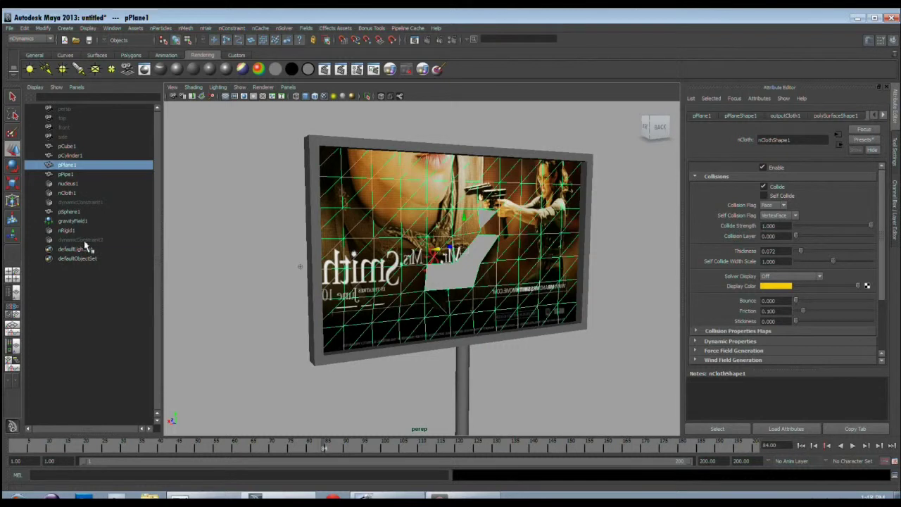
Set the Glue Strength of dynamicConstraint2 to 0.03 and play the simulation from the first frame.
left_click(83, 240)
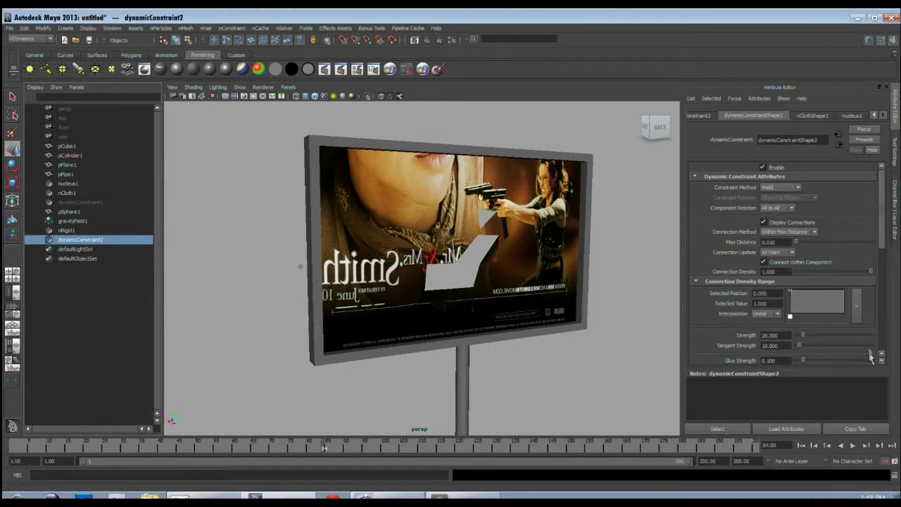
scroll(881, 272, "down", 5)
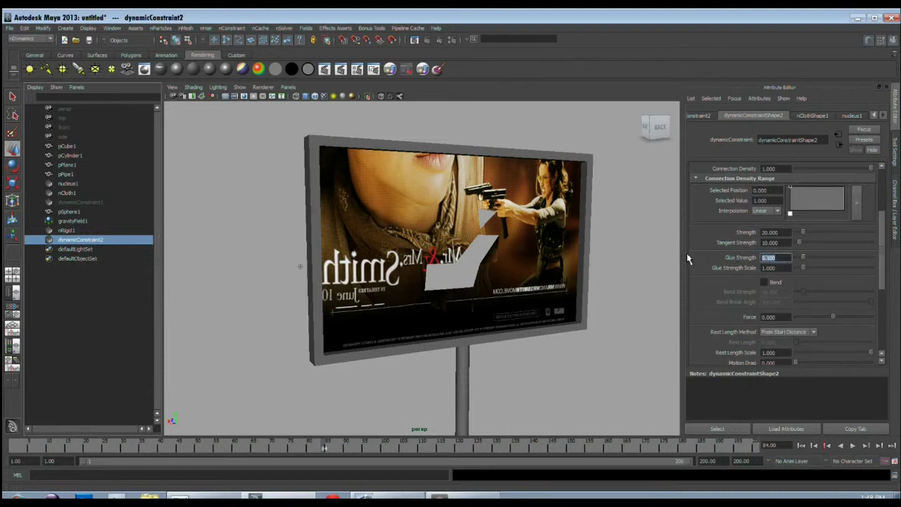
type("03")
key("Return")
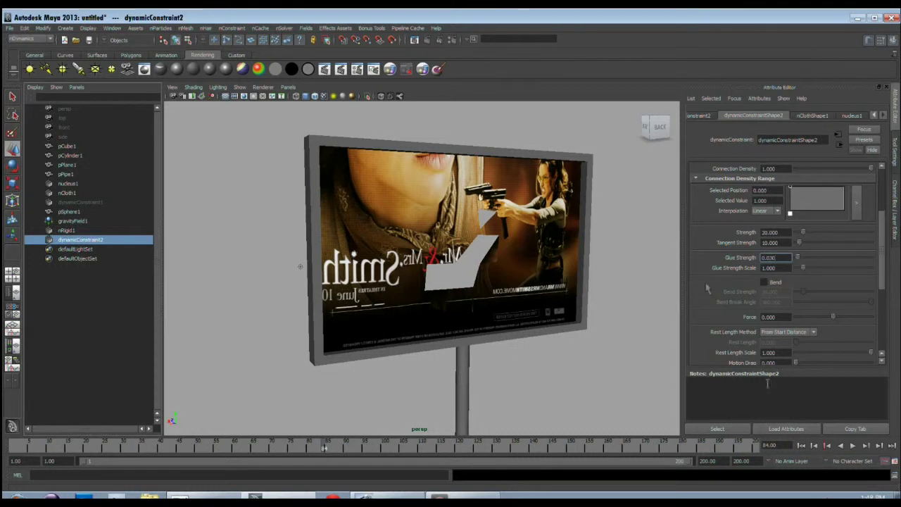
left_click(801, 445)
left_click(851, 446)
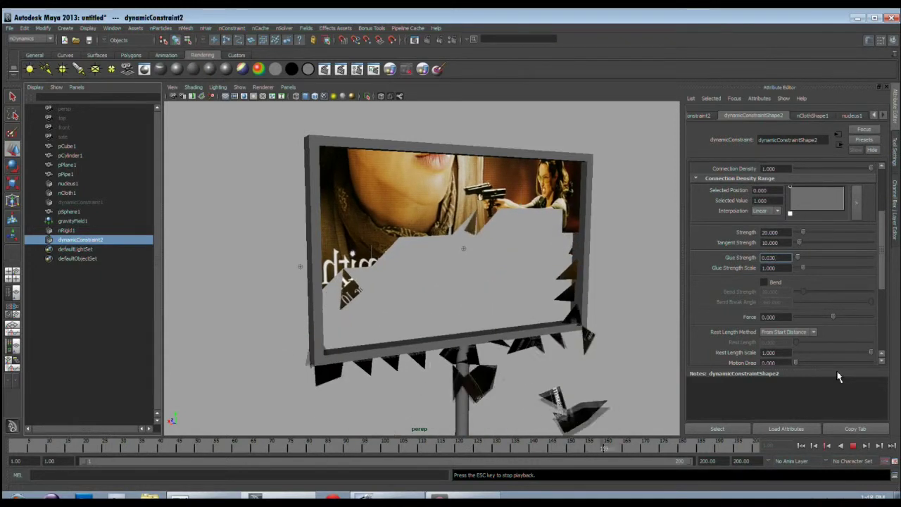
key("Escape")
Try a Glue Strength of 0.5 on the tearable constraint and play the simulation from the first frame.
key("alt+shift+v")
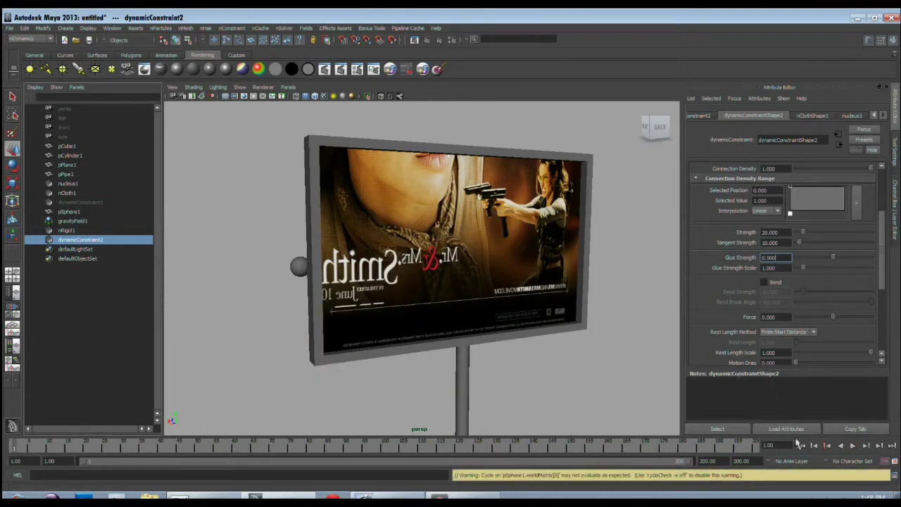
left_click(854, 448)
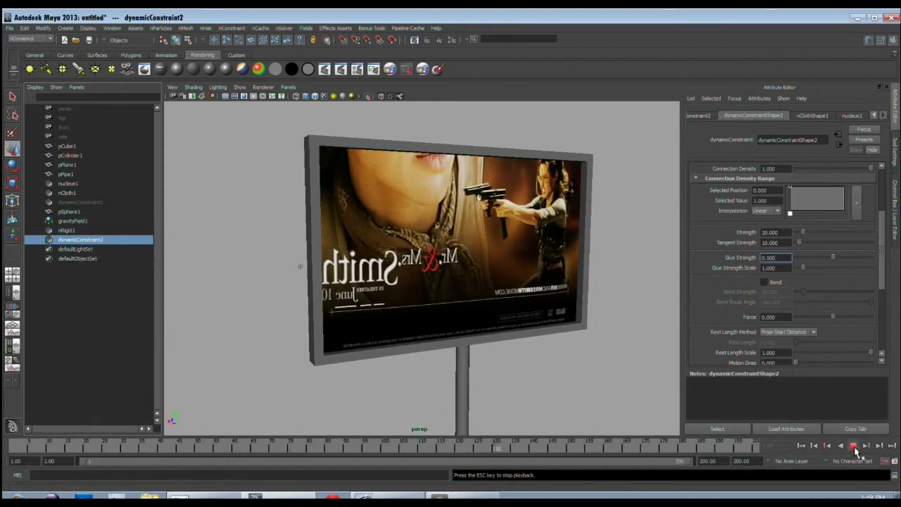
left_click(854, 447)
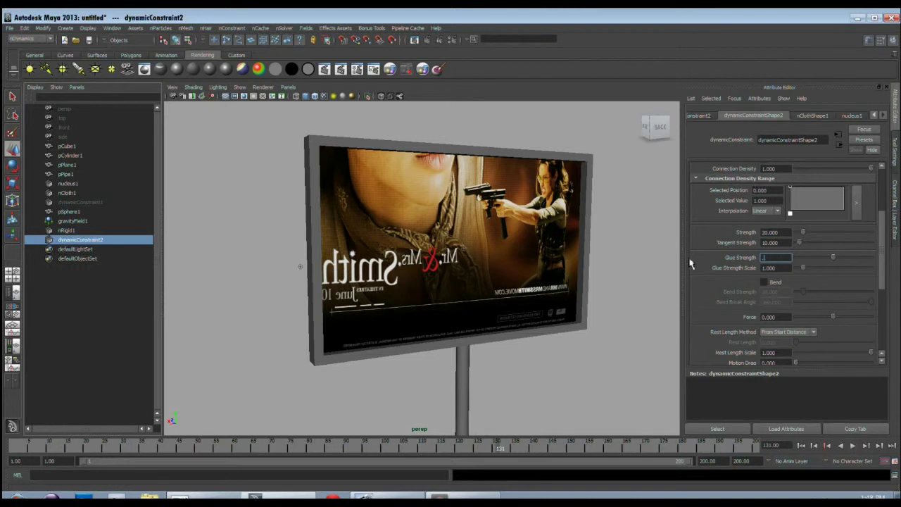
Set the tearable constraint's Glue Strength to 0.1 and replay the simulation from the first frame.
left_click(801, 446)
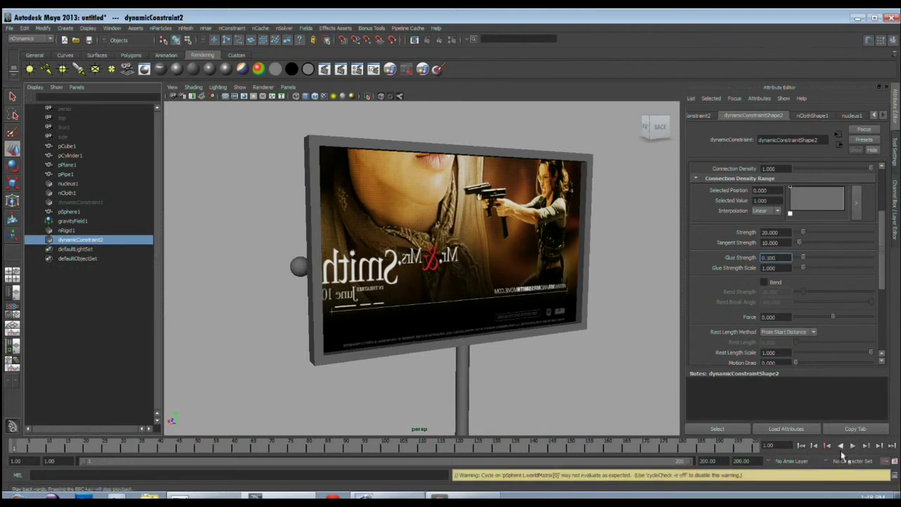
left_click(854, 447)
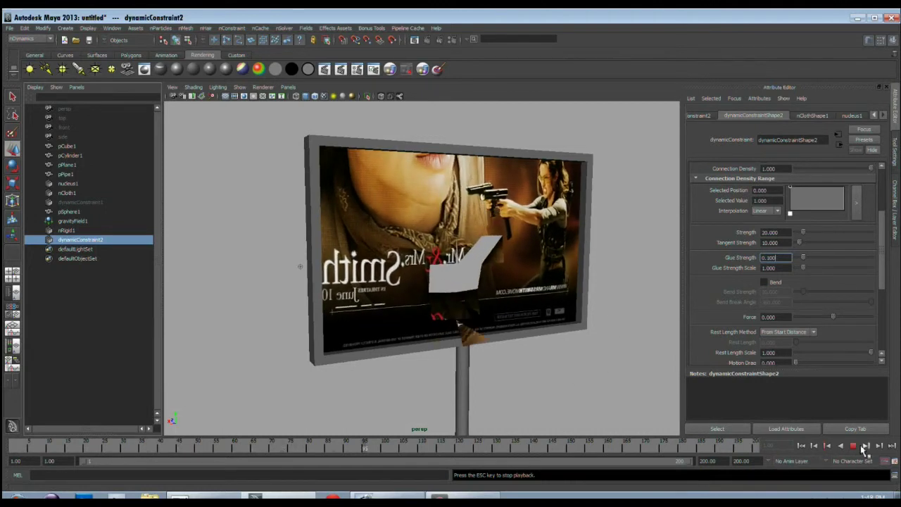
left_click(854, 446)
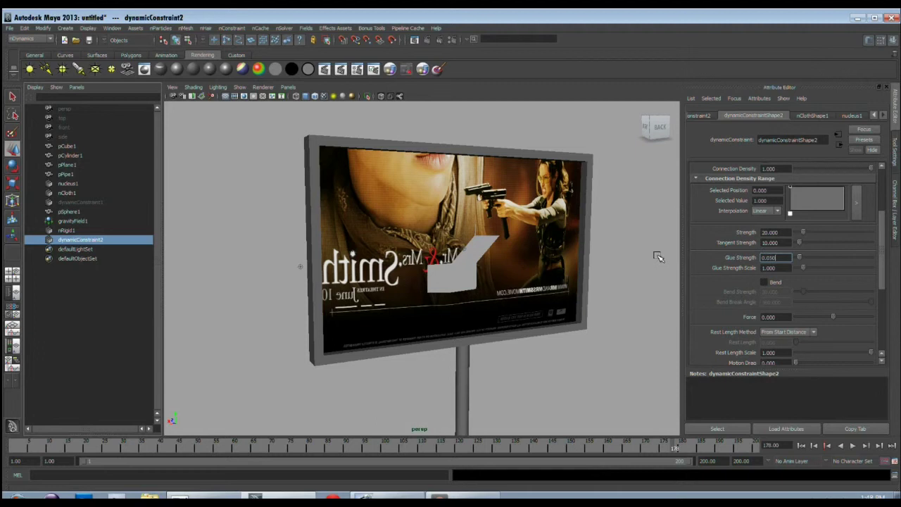
Set the tearable constraint's Glue Strength to 0.05 and play the simulation from the billboard's back and front.
left_click(802, 446)
left_click(853, 447)
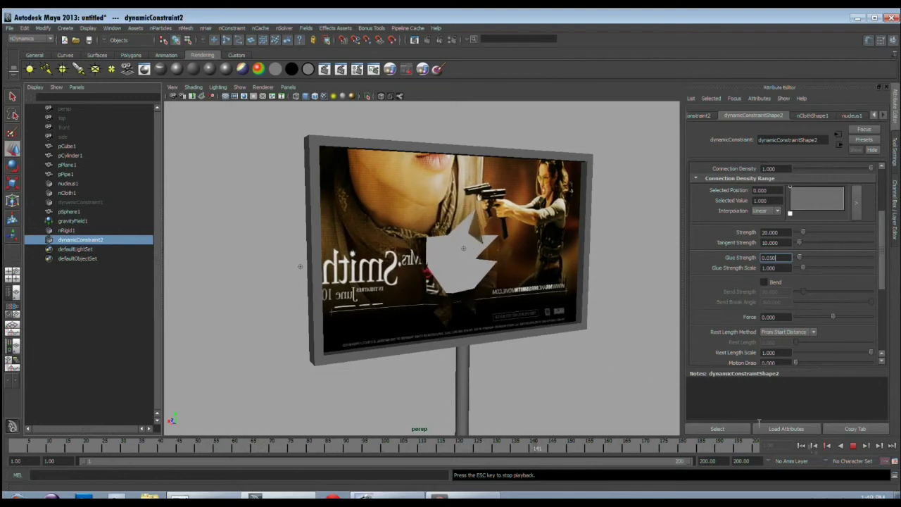
left_click(853, 445)
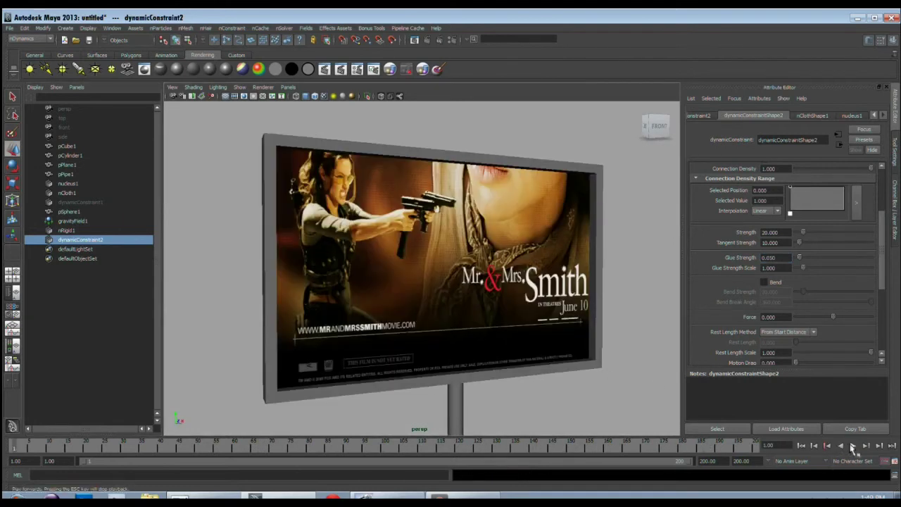
left_click(853, 445)
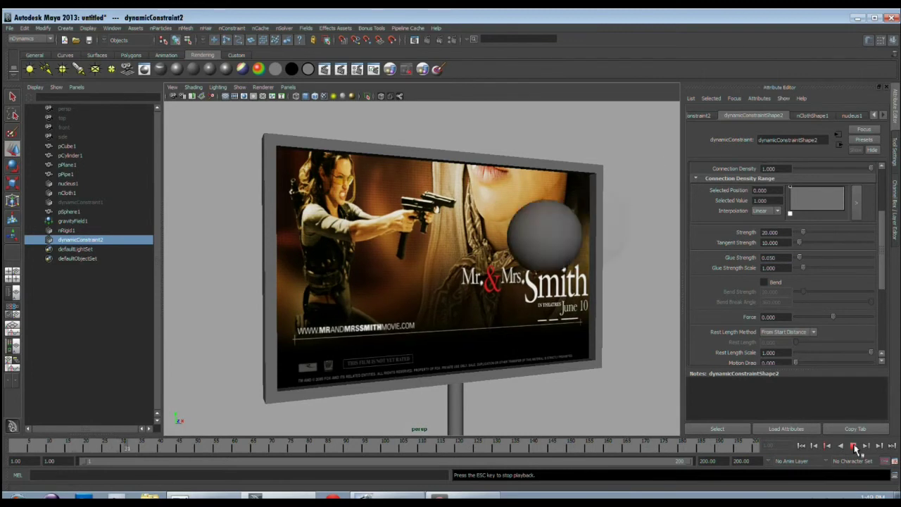